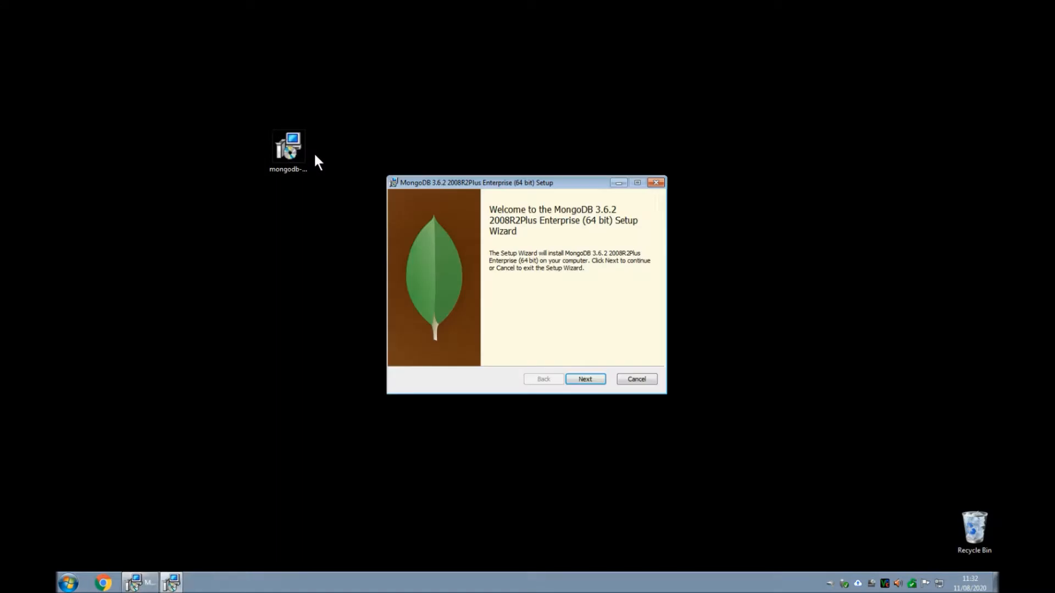
Step: Accept the licence agreement in the MongoDB 3.6.2 Enterprise setup and choose the Custom setup type
left_click(592, 377)
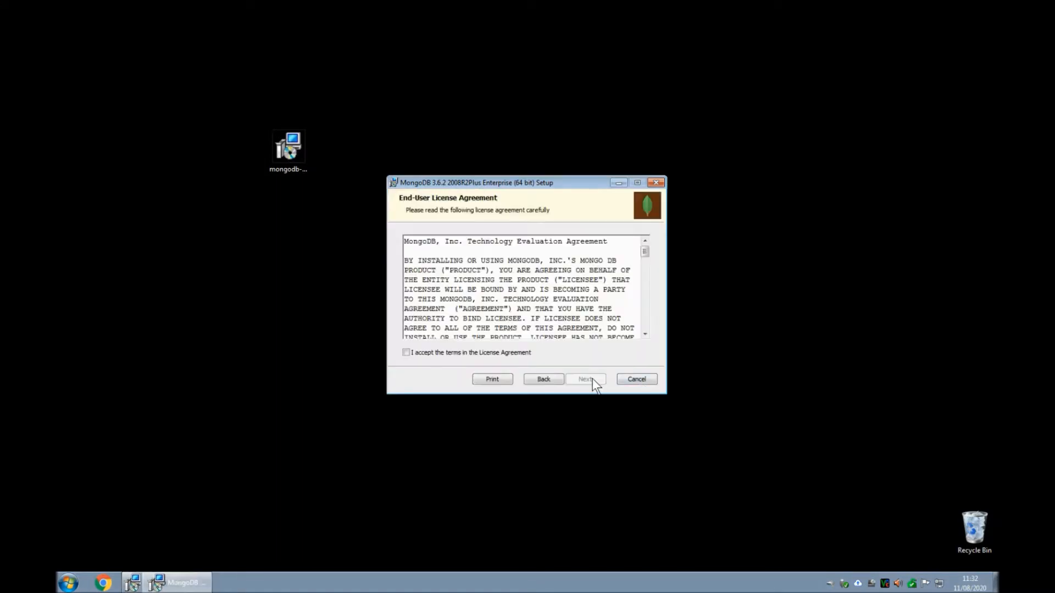
left_click(494, 354)
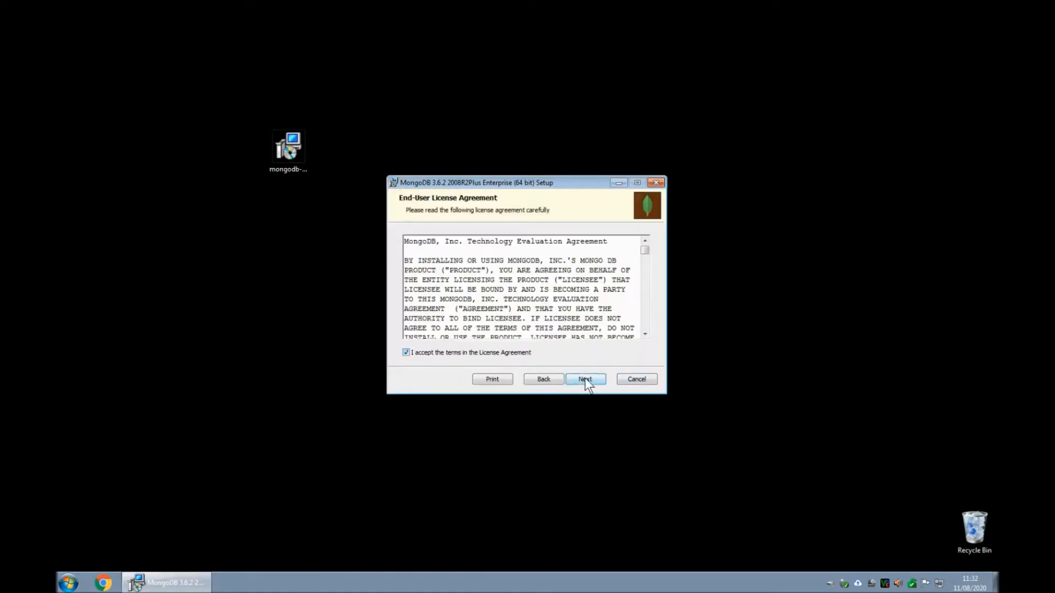
left_click(585, 379)
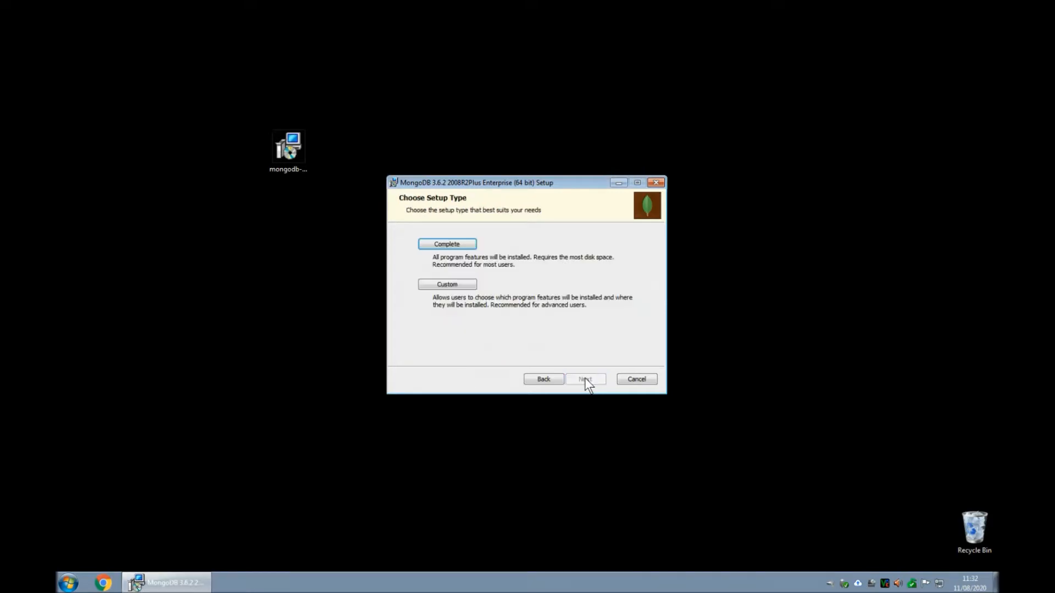
left_click(457, 284)
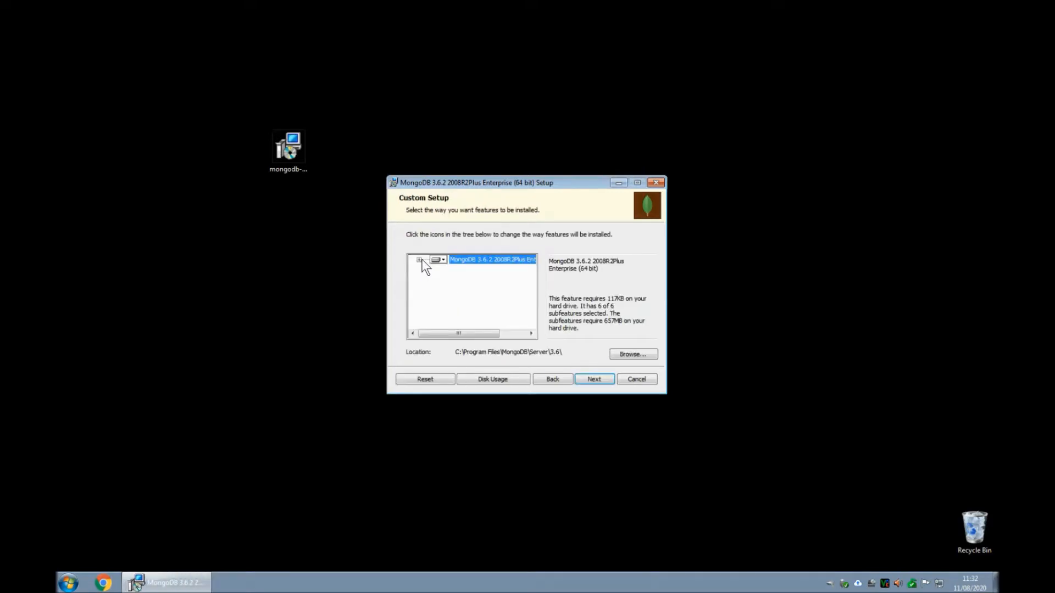
Step: Keep all subfeatures selected, leave out MongoDB Compass, and start the installation, allowing it to make changes to the computer
left_click(420, 260)
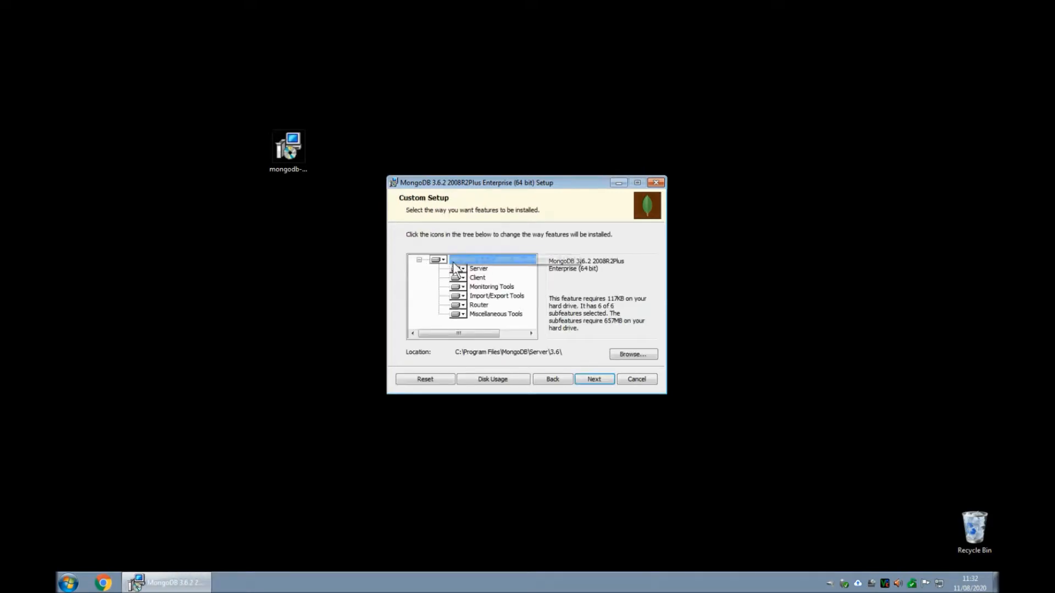
left_click(597, 379)
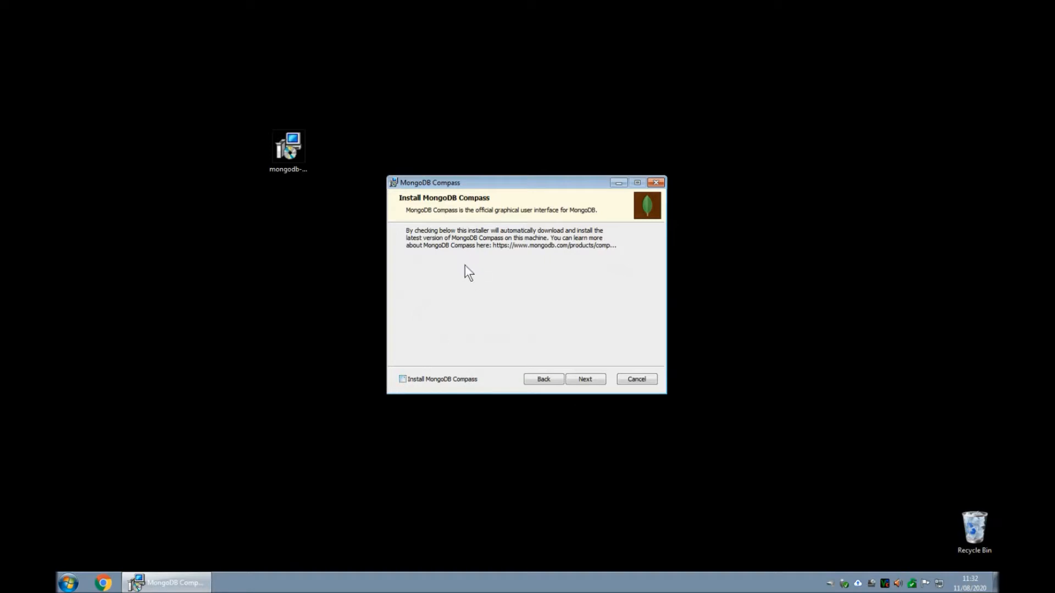
left_click(590, 381)
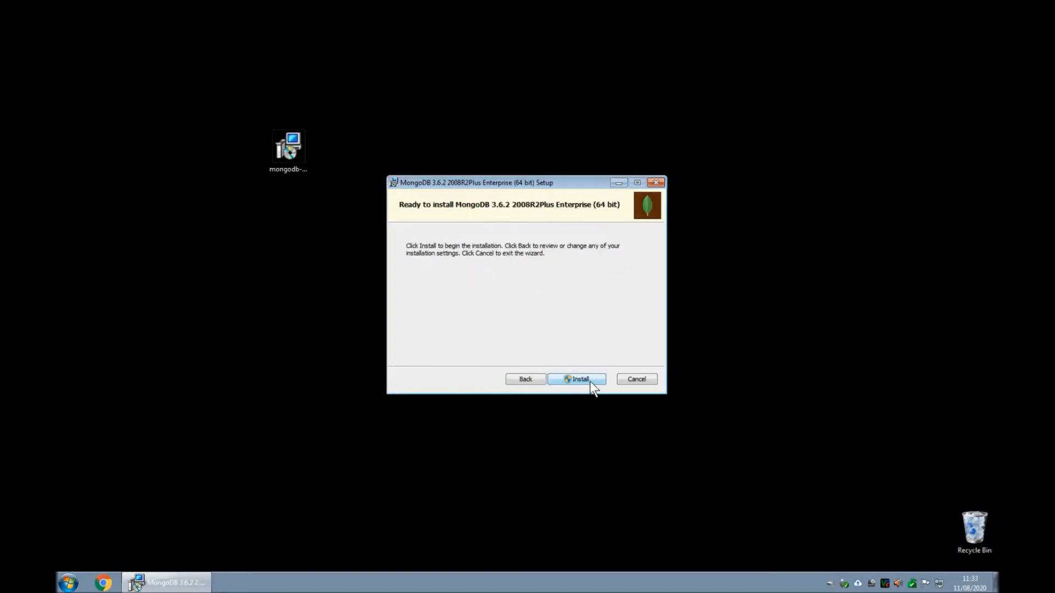
left_click(589, 380)
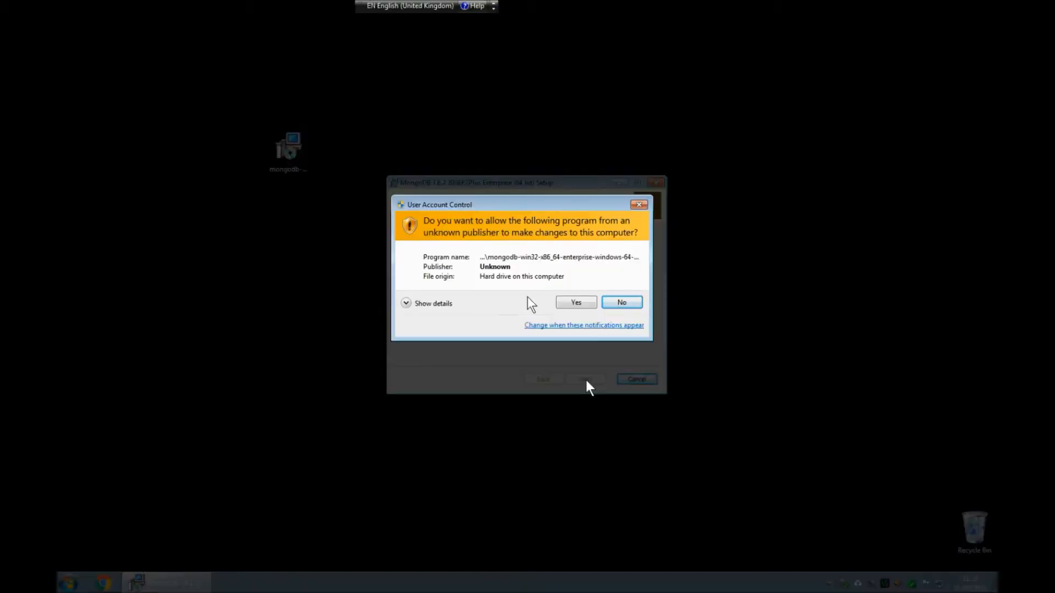
key("alt+y")
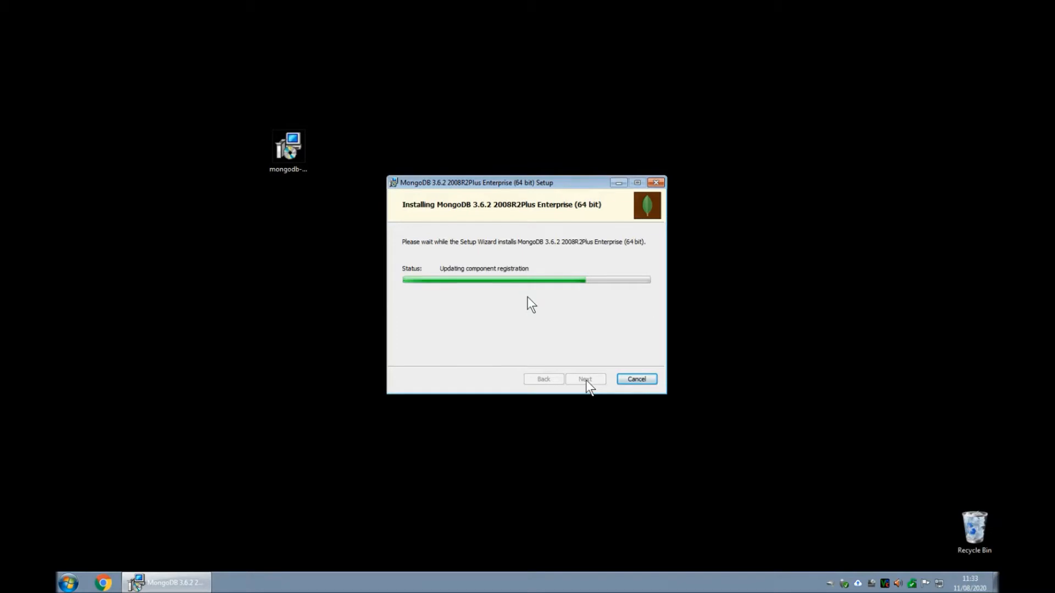
Step: Open the C:\Program Files\MongoDB folder, minimise it, and finish the MongoDB setup wizard
key("super+r")
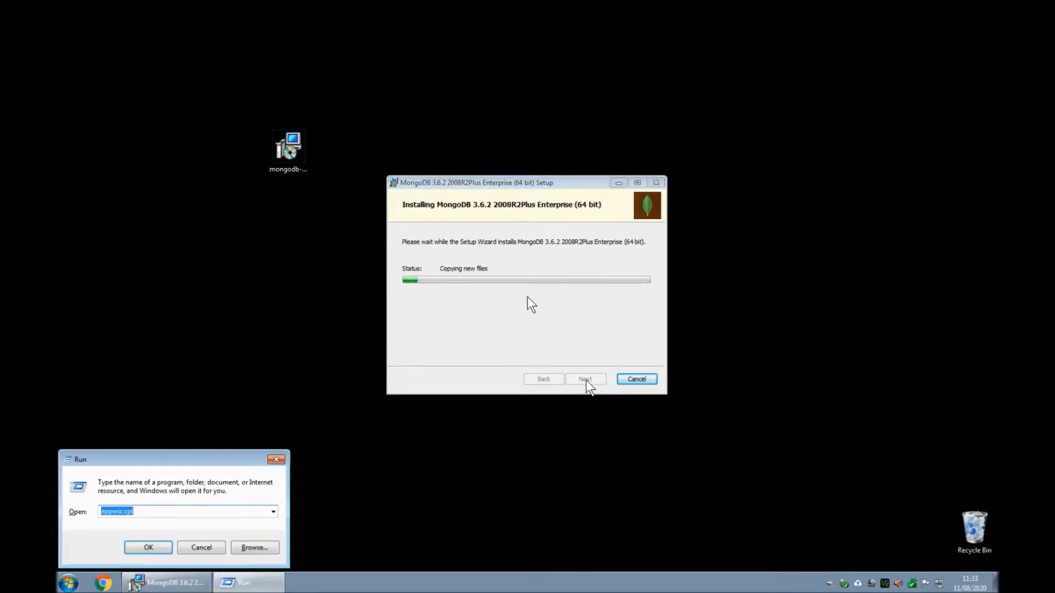
type("c:\\pro")
key("Down")
key("Down")
key("Down")
key("Return")
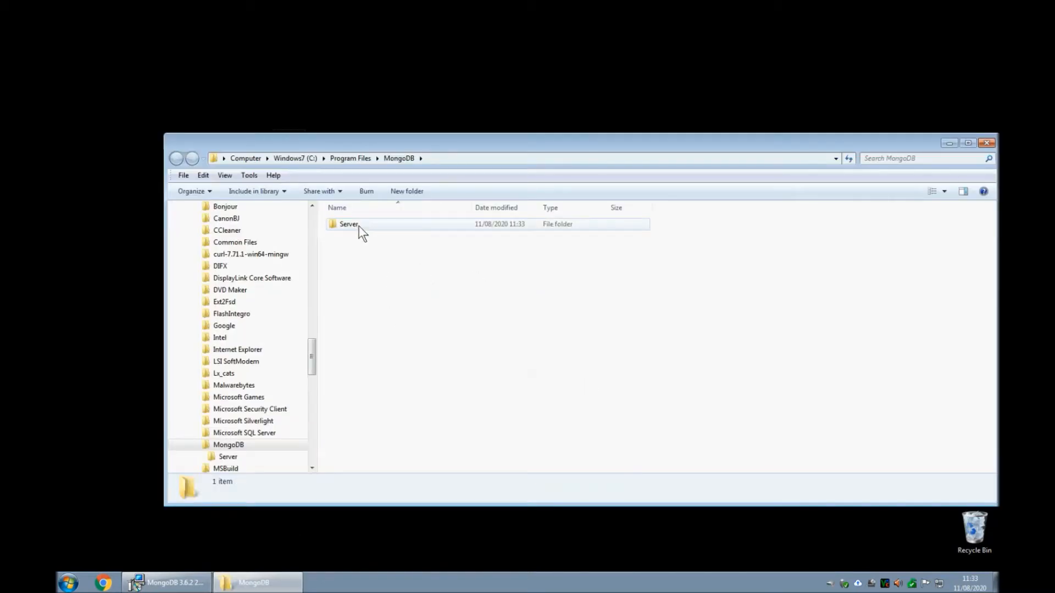
left_click(950, 143)
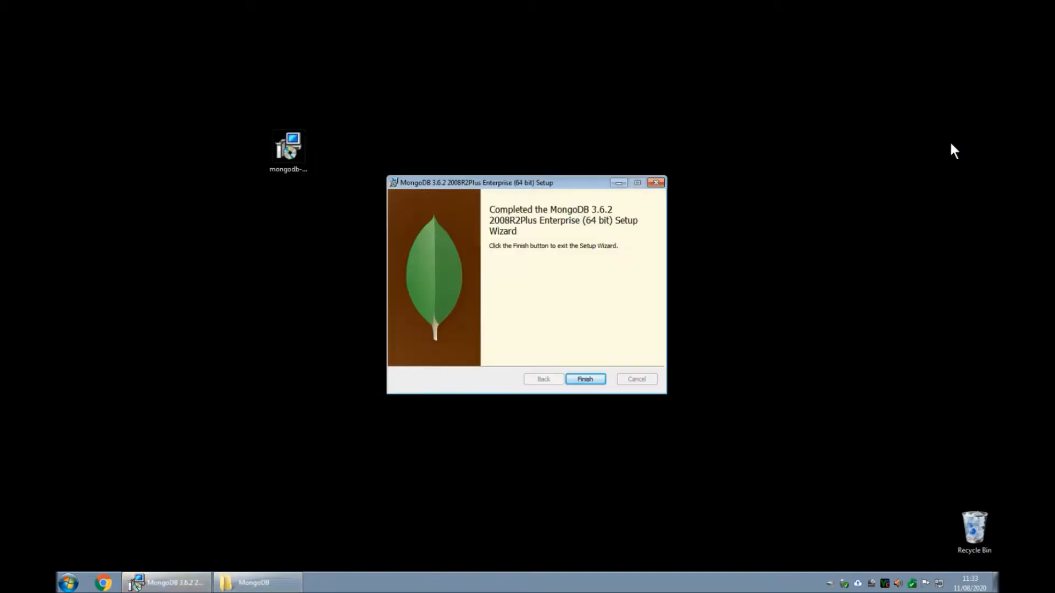
left_click(584, 380)
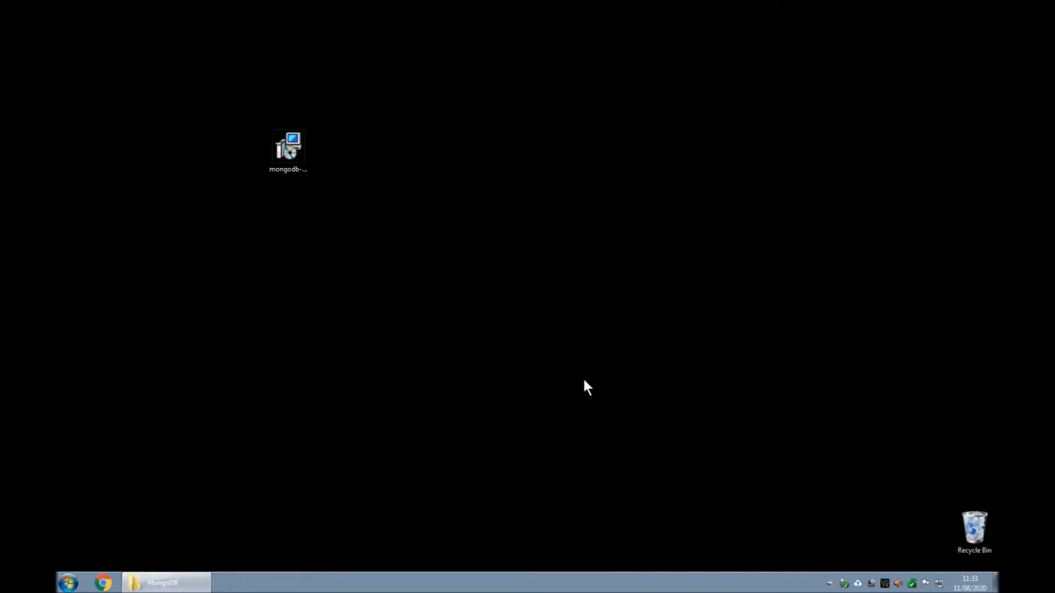
Step: Restore the MongoDB folder, go to Server\3.6\bin, and open a command prompt in that folder
mouse_move(178, 583)
left_click(181, 583)
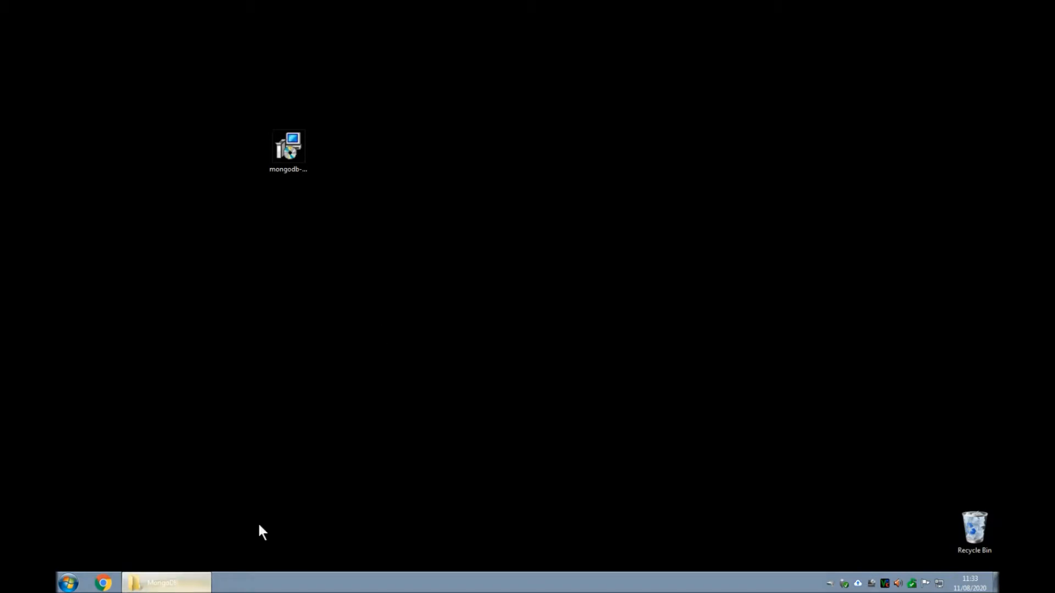
double_click(354, 224)
double_click(354, 224)
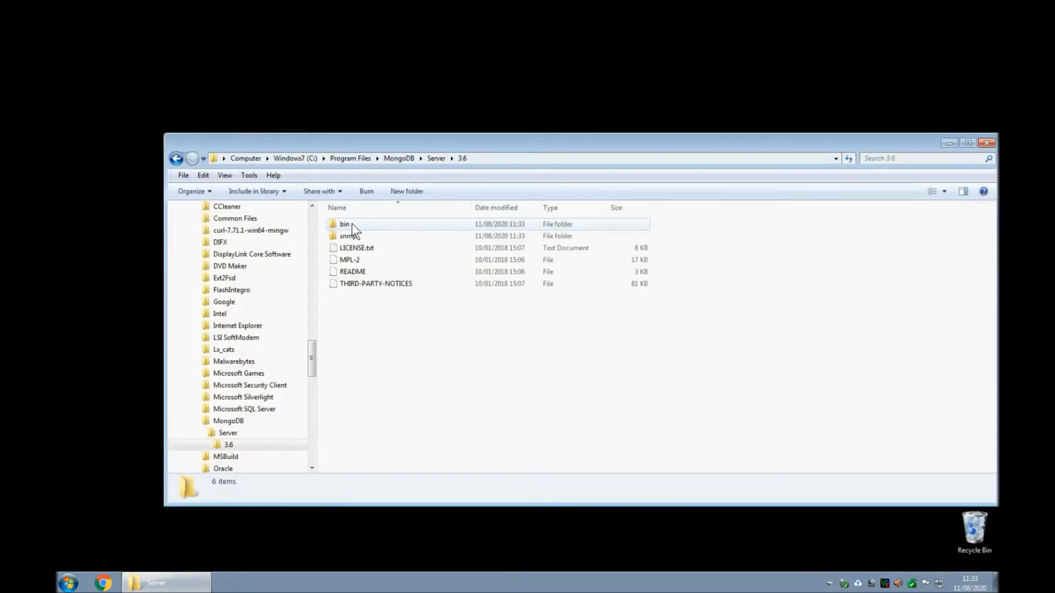
double_click(352, 223)
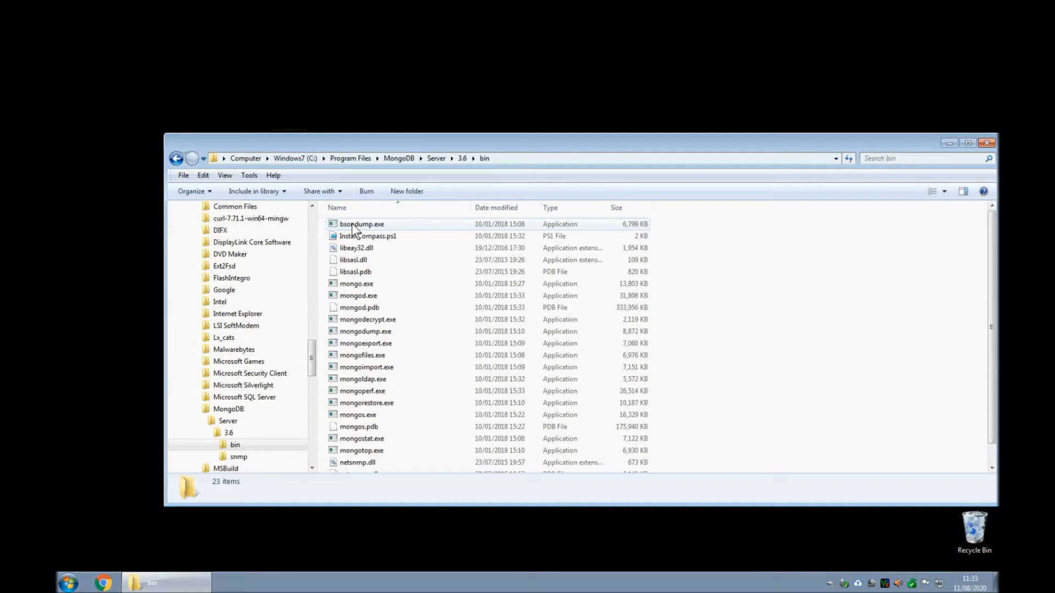
left_click(559, 159)
type("cmd")
key("Return")
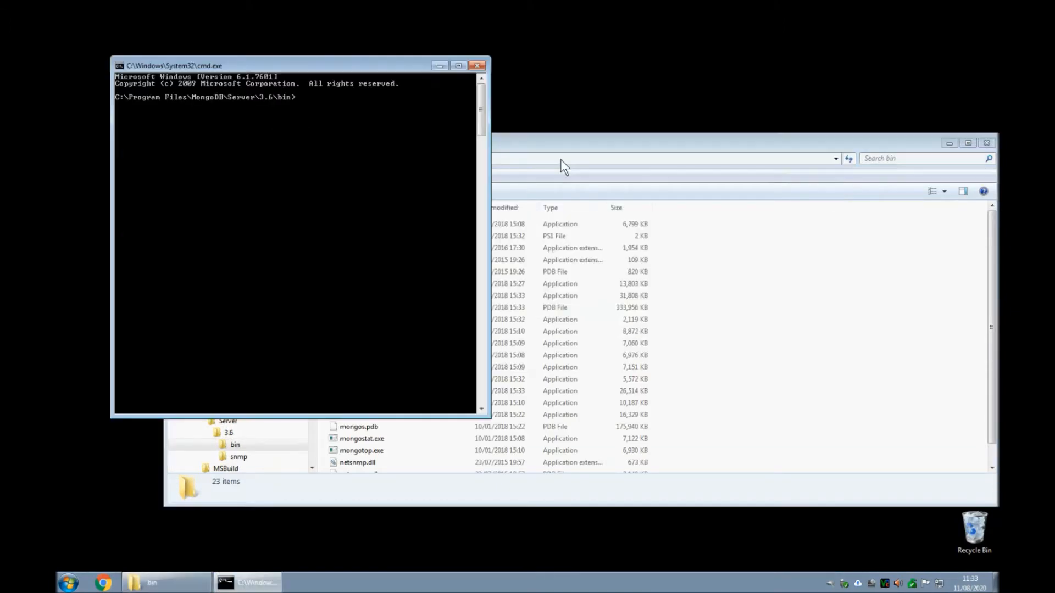
Step: Try to start the database server with mongod and highlight the NonExistentPath line in its output
type("mongod")
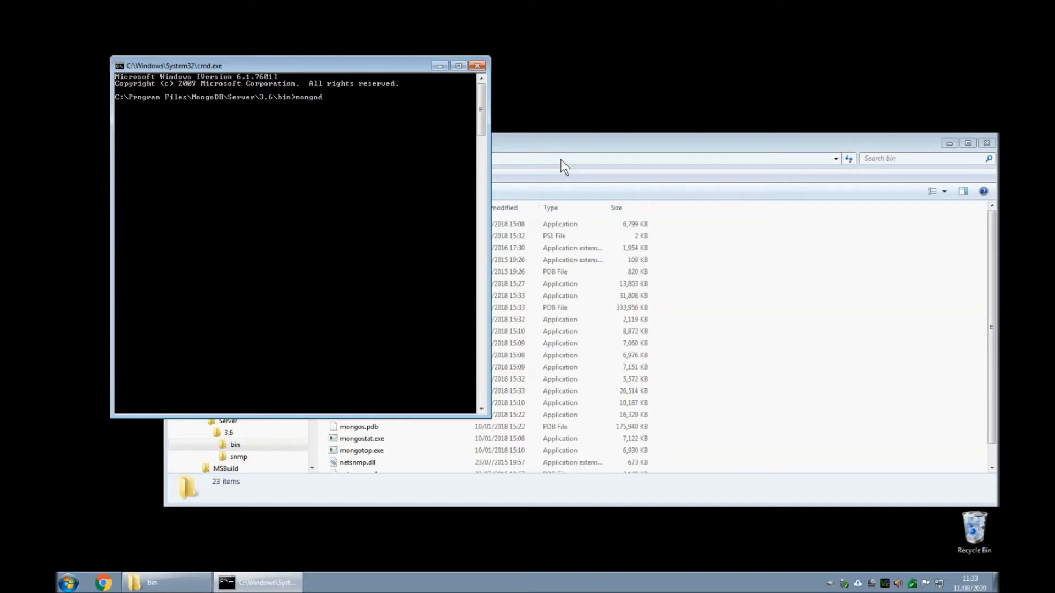
key("Return")
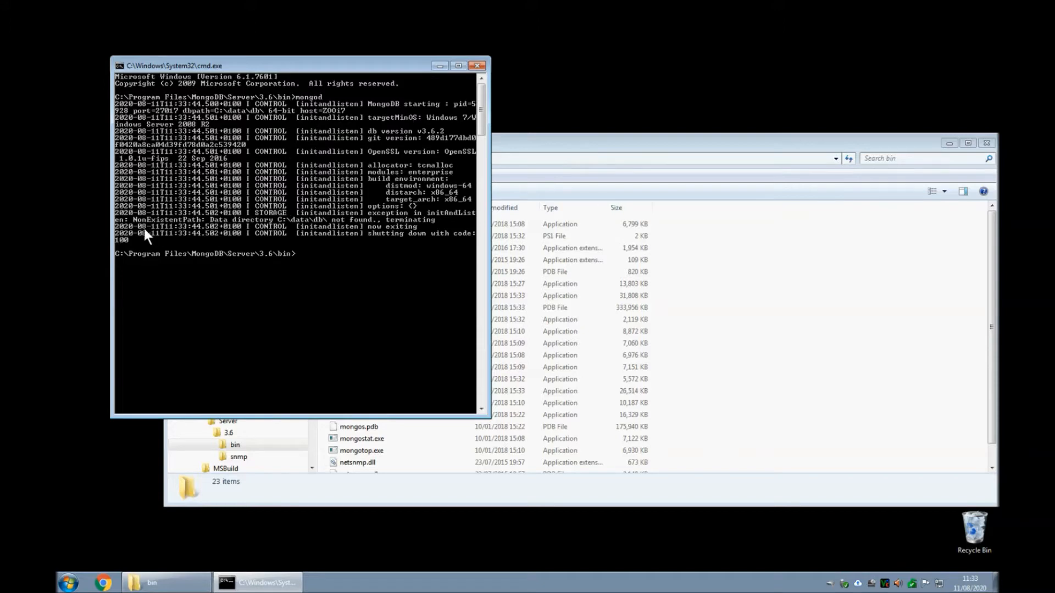
left_click_drag(139, 221, 407, 222)
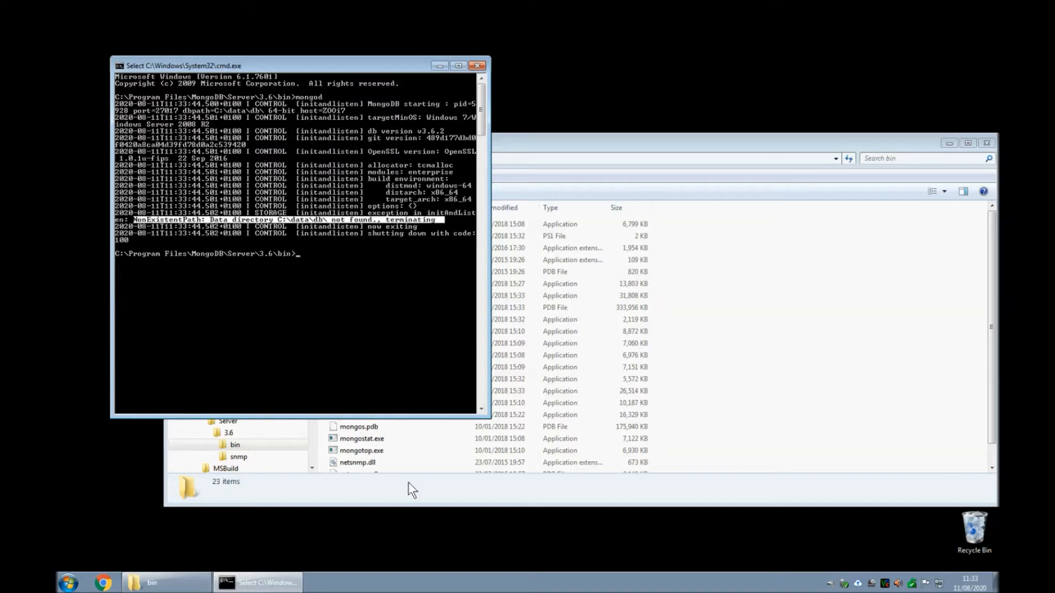
Step: Open the C:\ drive and create a folder named Data in it
key("super+r")
type("c:\\")
key("Return")
key("alt+f")
type("wfData")
key("Return")
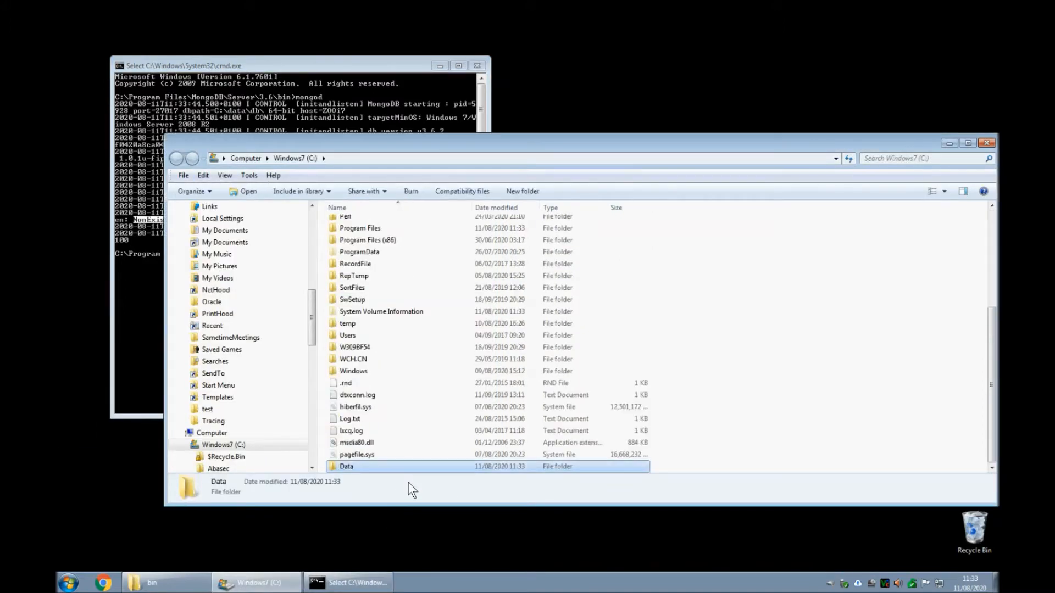
Step: Create a folder named DB inside C:\Data and open it
key("Return")
key("alt+f")
type("wfDB")
key("Return")
key("Return")
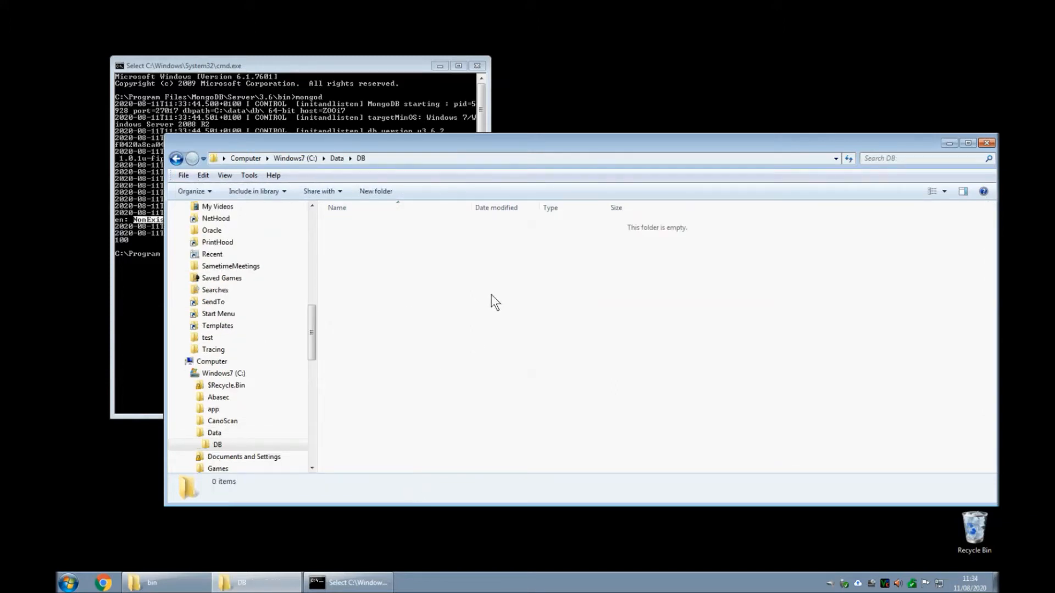
Step: Run mongod again in the command prompt and minimise all open windows
left_click(948, 141)
left_click(407, 127)
key("Up")
key("Return")
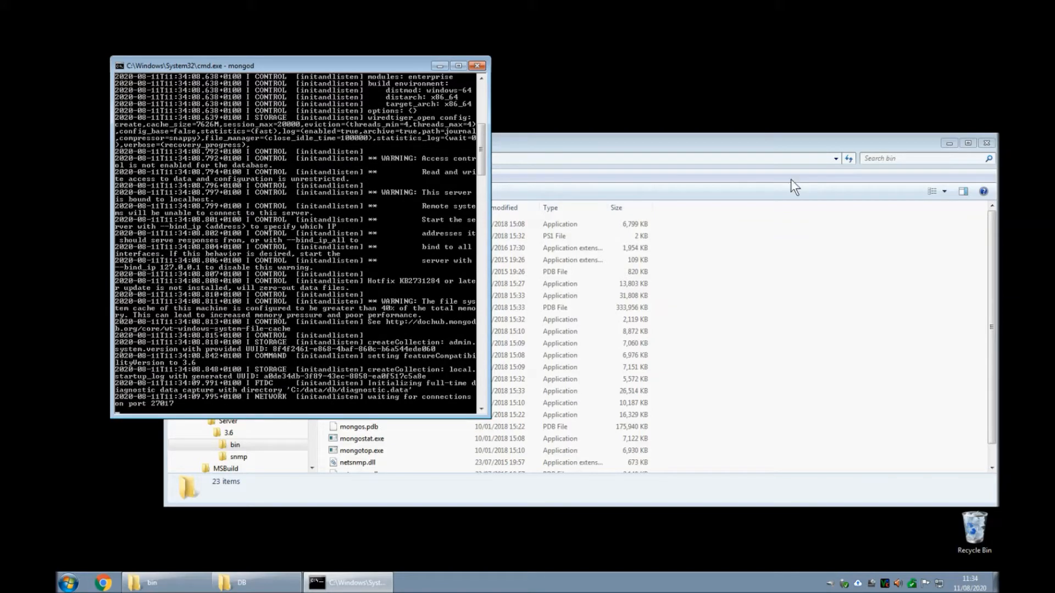
left_click(946, 148)
left_click(947, 144)
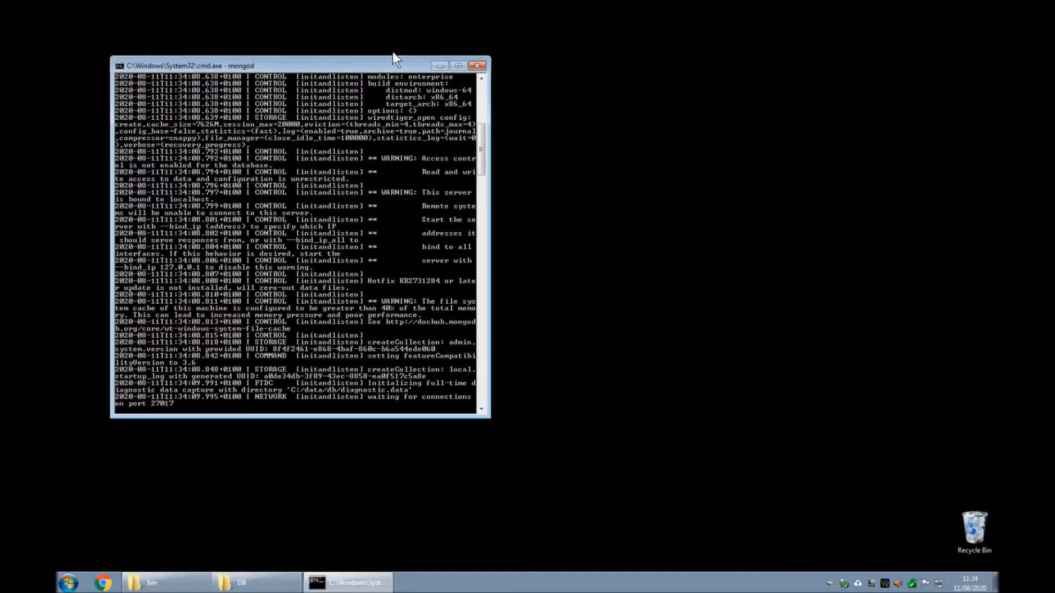
left_click(441, 67)
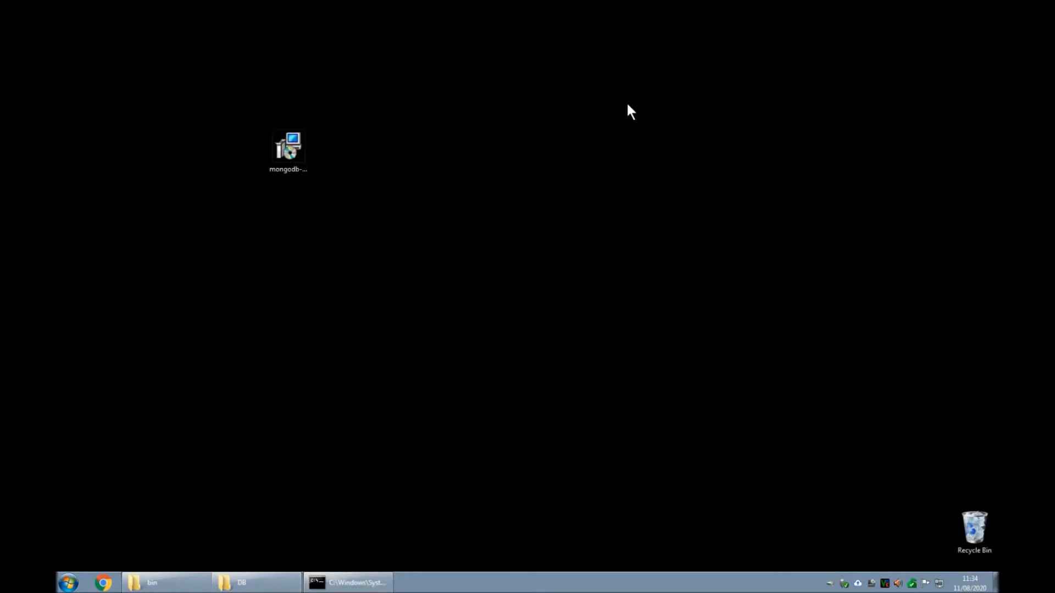
Step: Launch IBM Transformation Extender Design Studio from c:\ibm\WebSphereTX10.0.0\ExtenderStudio.exe
key("super+r")
type("c:\\ibm\\")
key("Down")
key("Down")
key("Return")
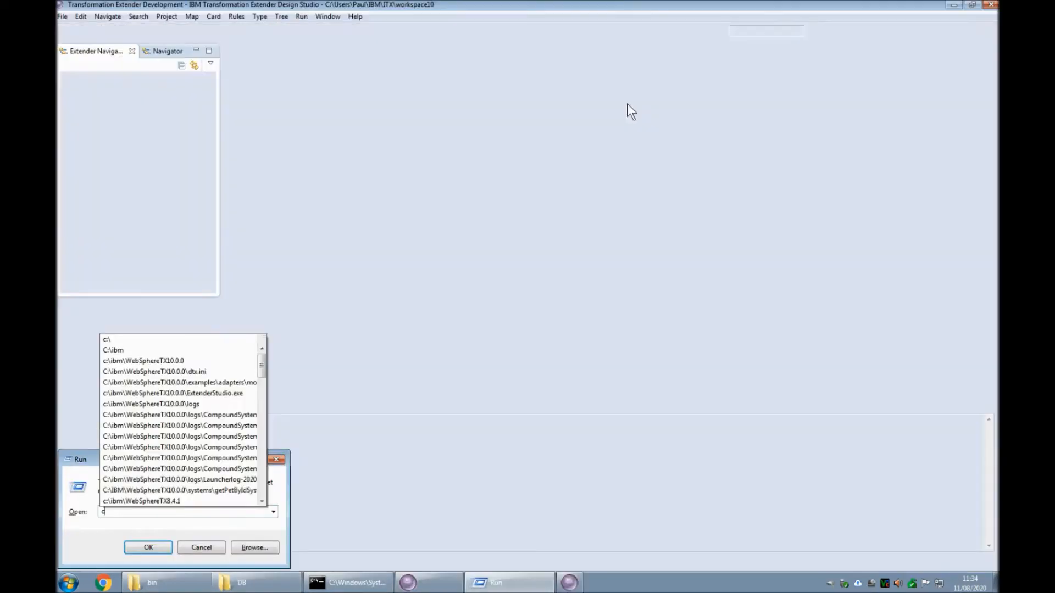
Step: Browse to examples\adapters\mongo under c:\ibm\WebSphereTX10.0.0 and open simple.mms in Design Studio
key("Down")
key("Return")
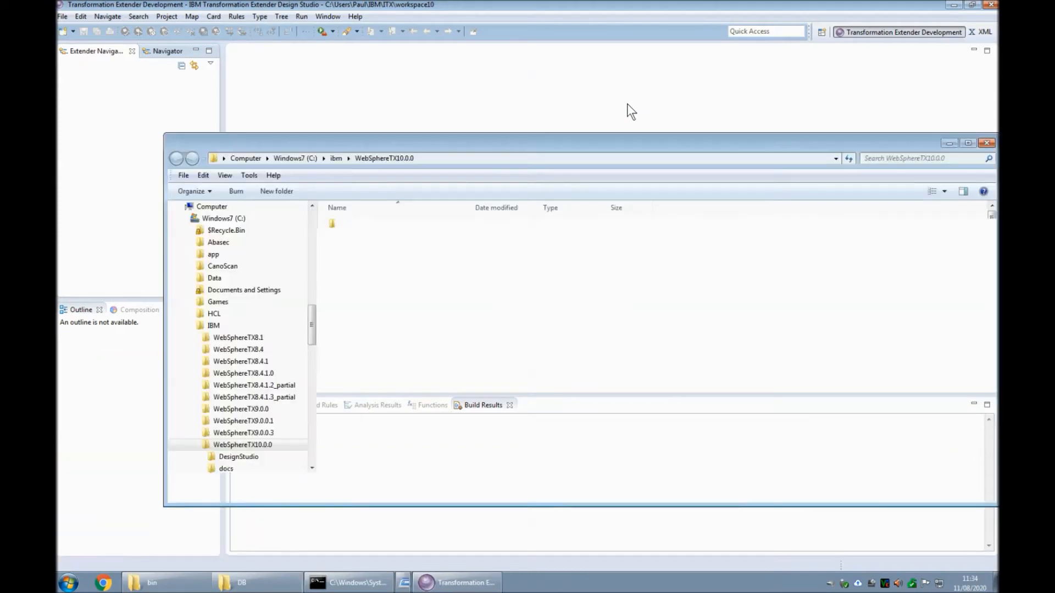
key("e")
key("Return")
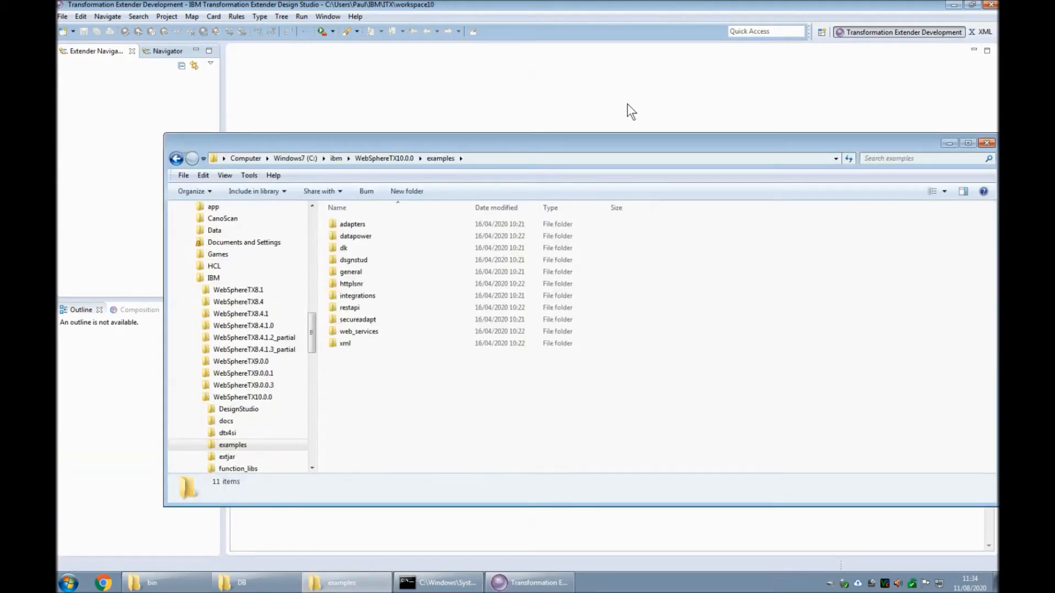
key("Down")
key("Return")
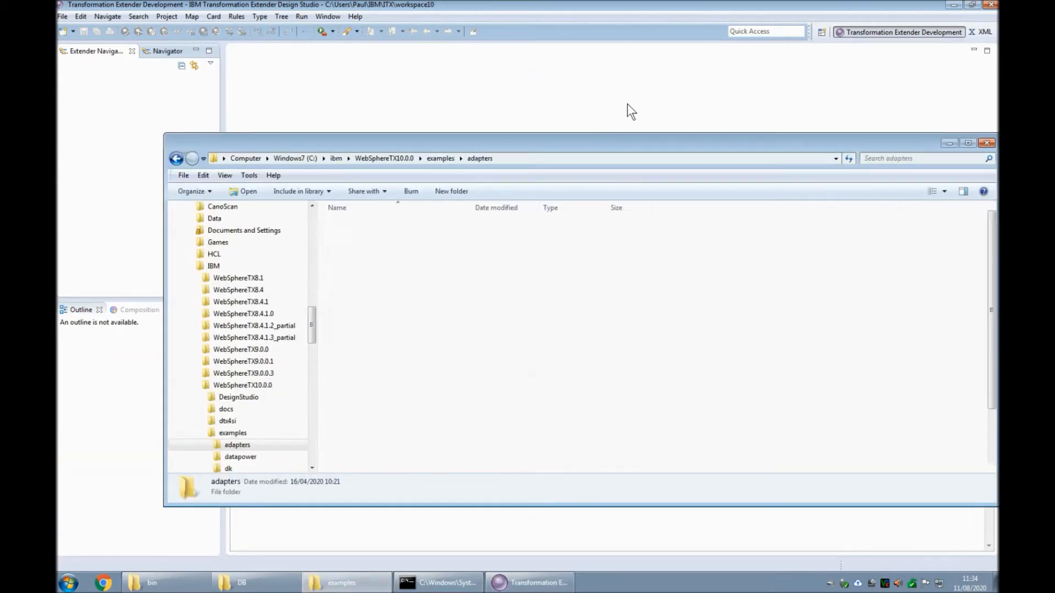
type("mo")
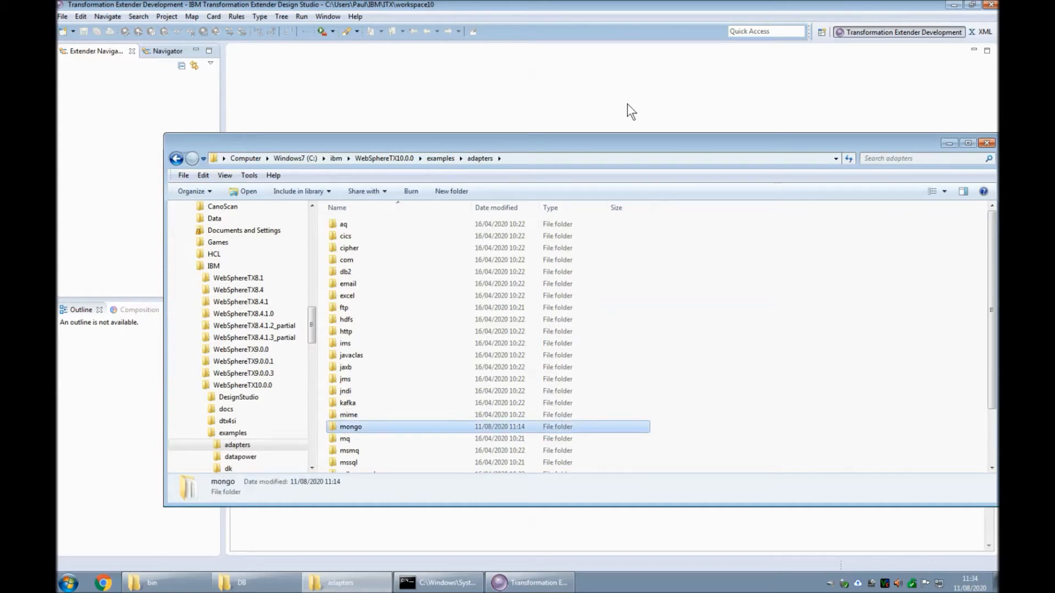
key("Return")
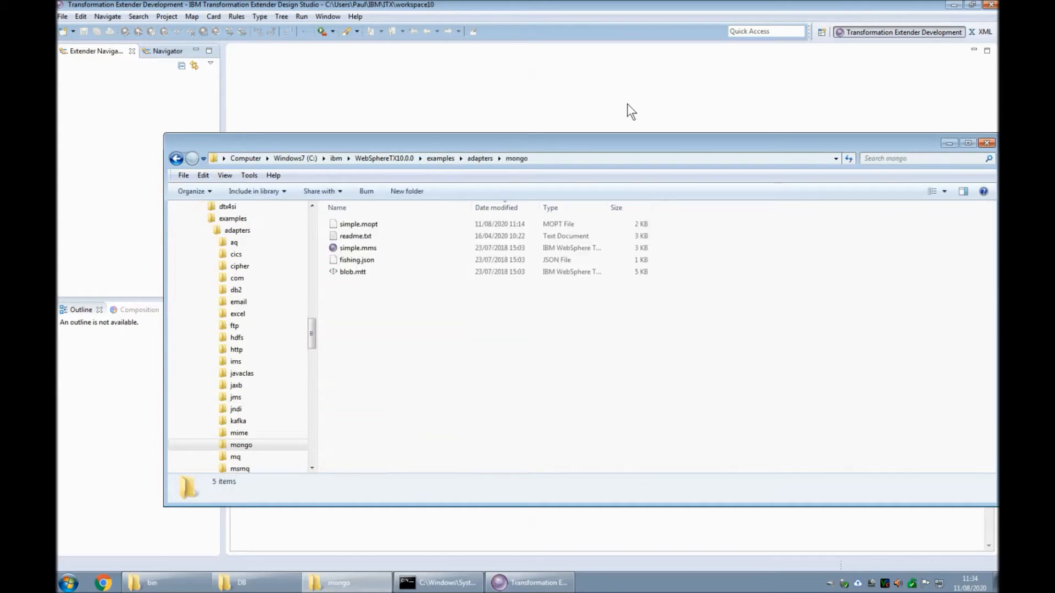
double_click(367, 249)
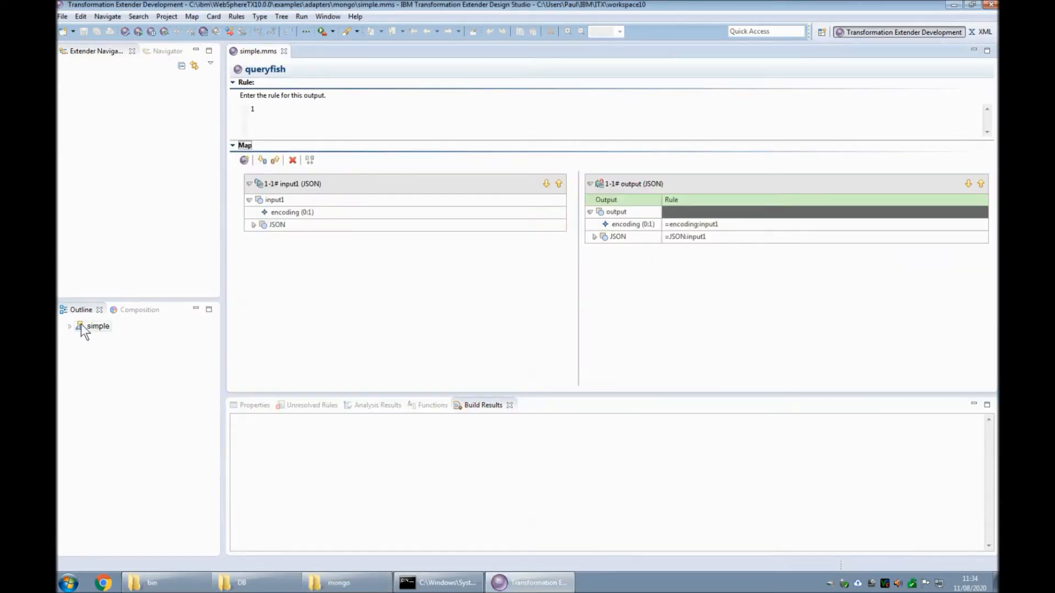
Step: Open the removeall map of the simple map source and run it
left_click(69, 327)
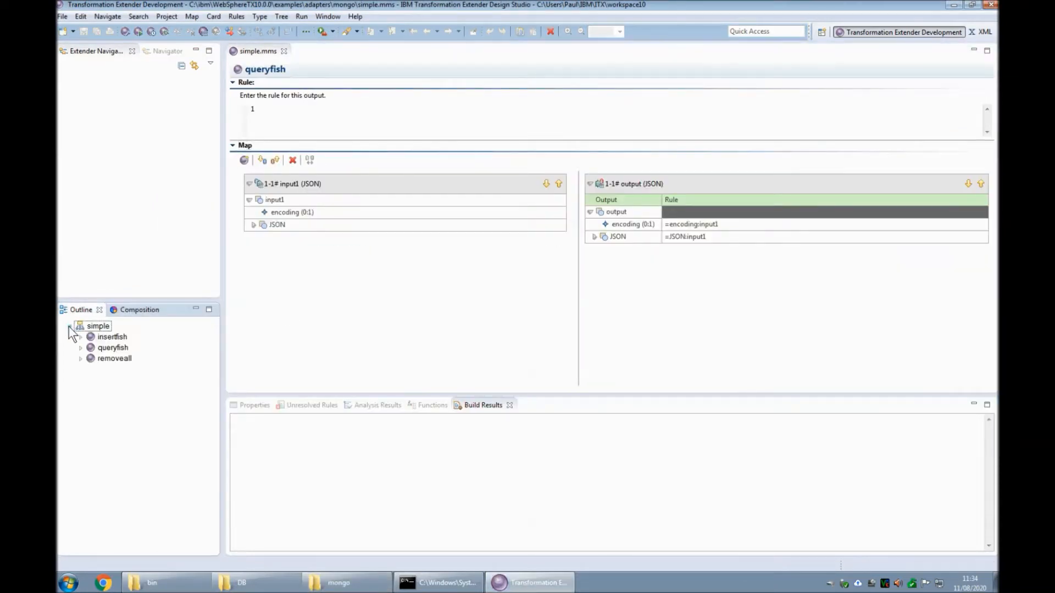
double_click(127, 361)
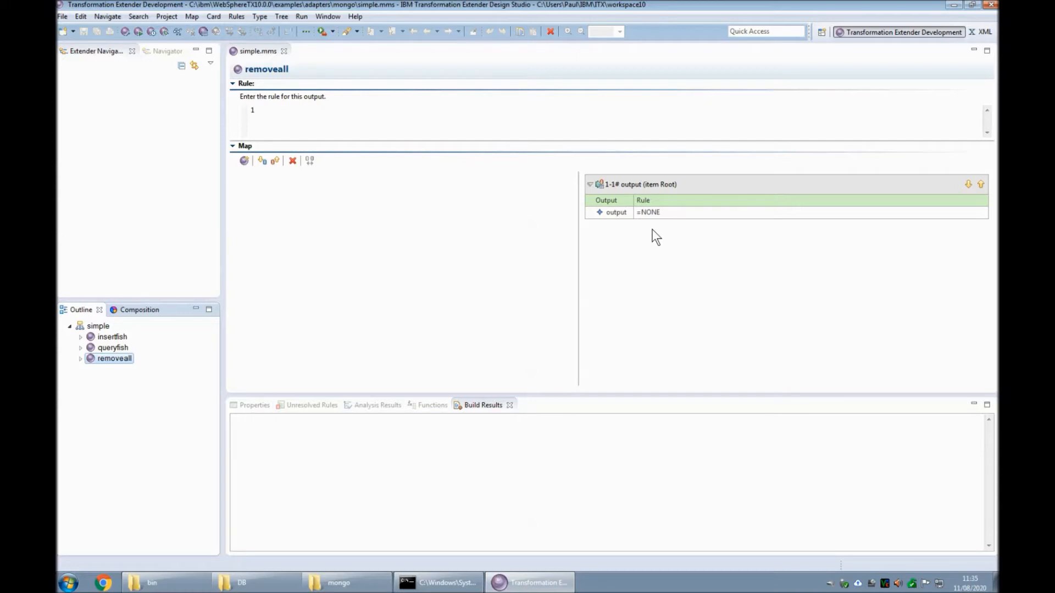
key("ctrl+r")
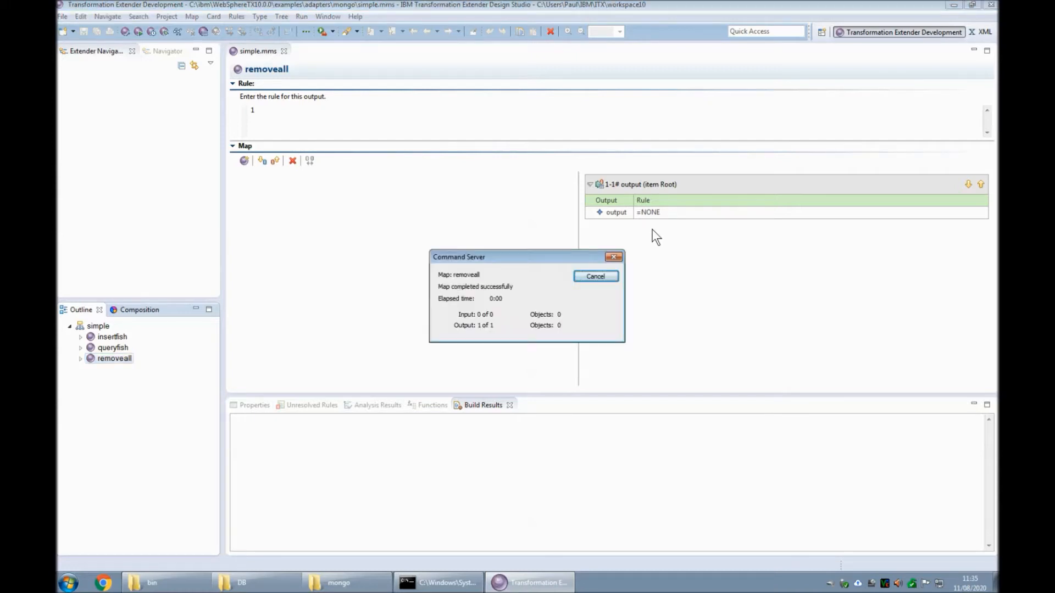
Step: Open the M4mongo.mtr trace file from the mongo folder in UltraEdit and check its host, port, database, collection and deleted-document count
left_click(343, 582)
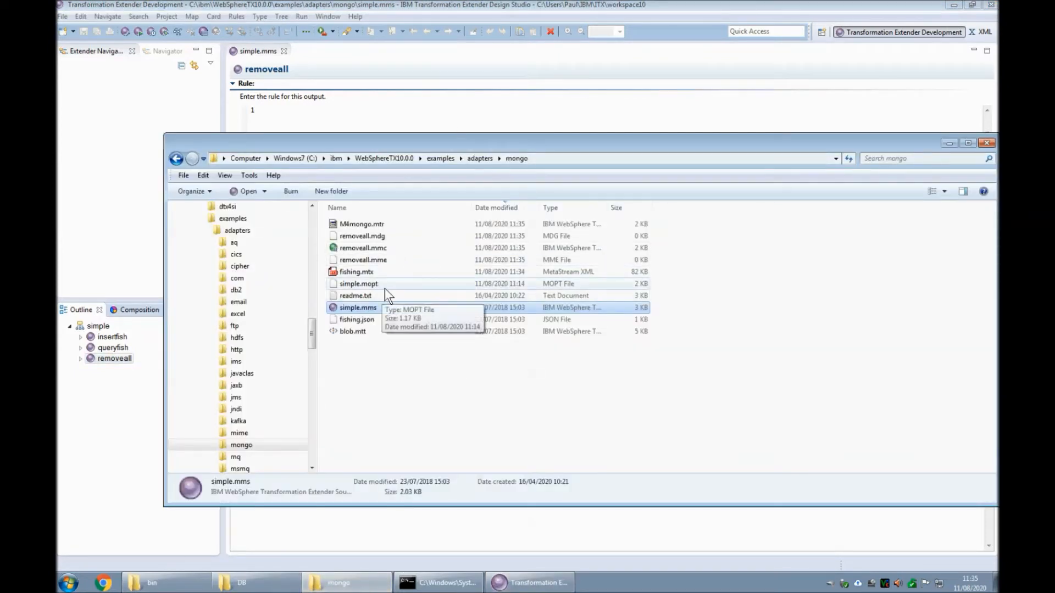
right_click(365, 226)
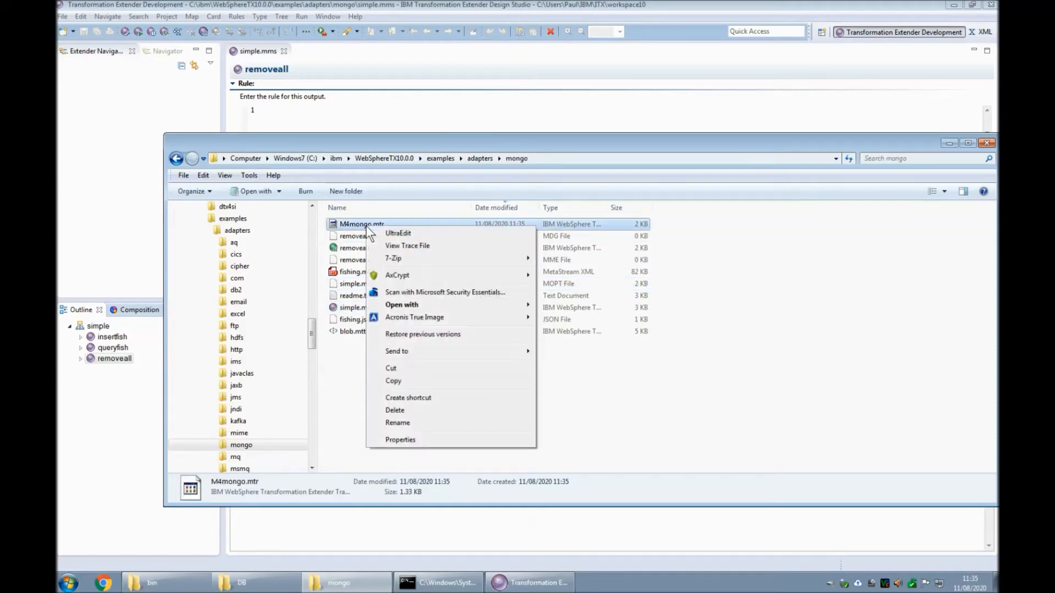
left_click(374, 233)
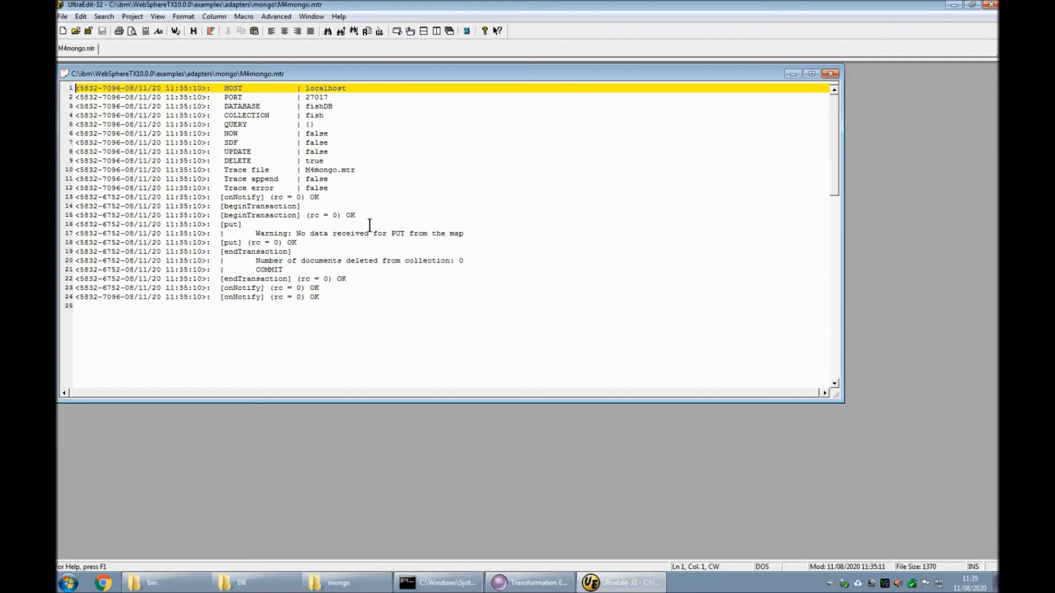
left_click(306, 88)
left_click_drag(306, 88, 355, 89)
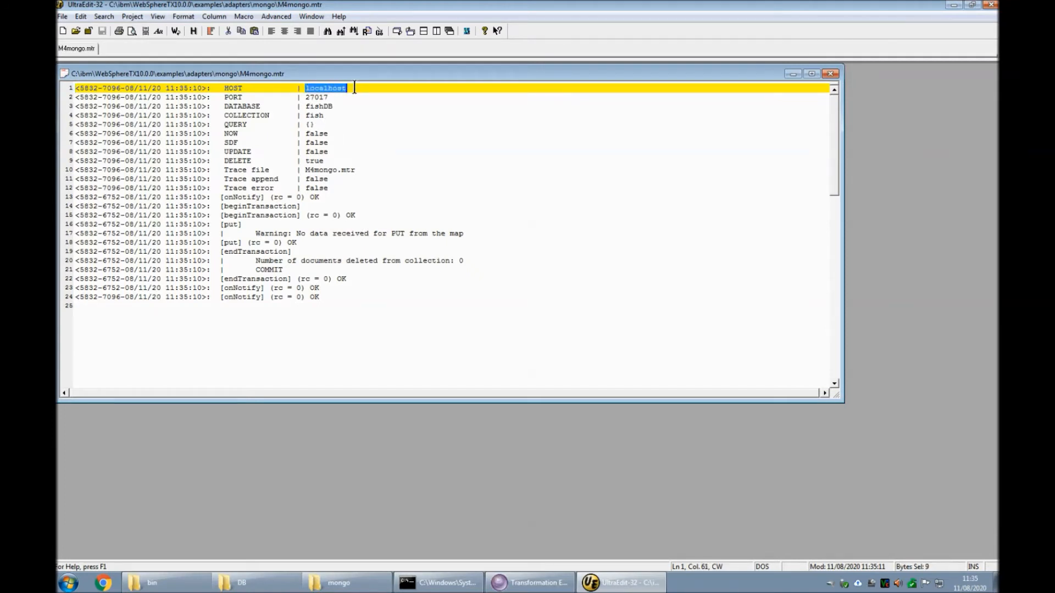
double_click(307, 97)
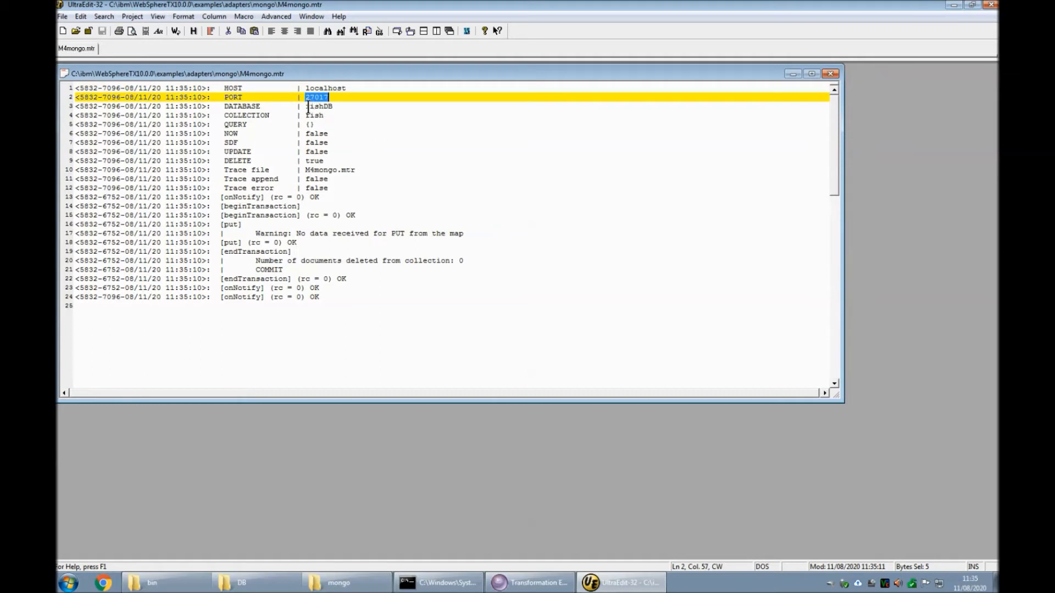
left_click_drag(308, 108, 337, 108)
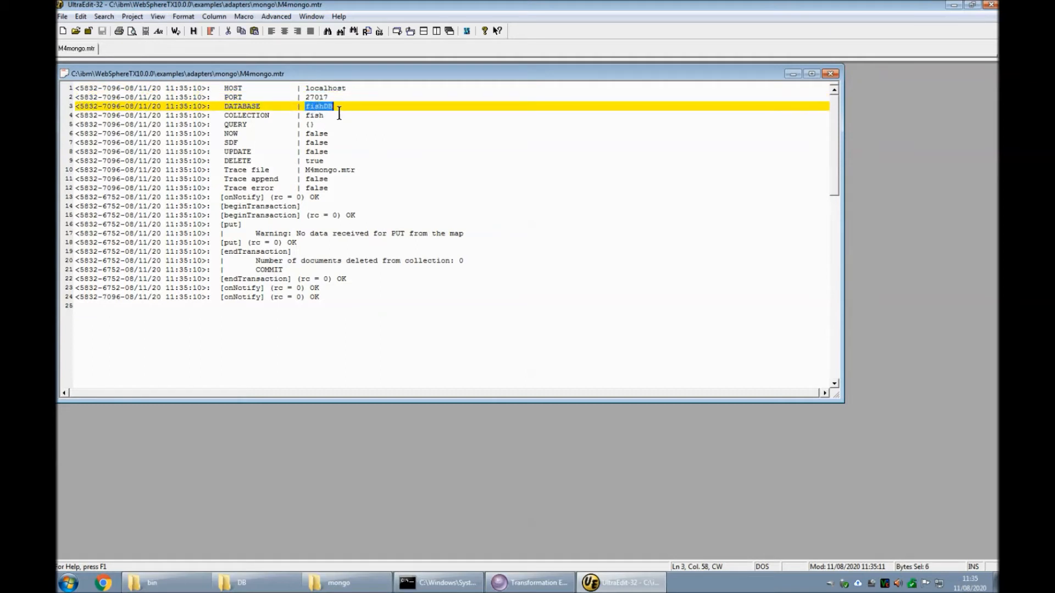
double_click(311, 116)
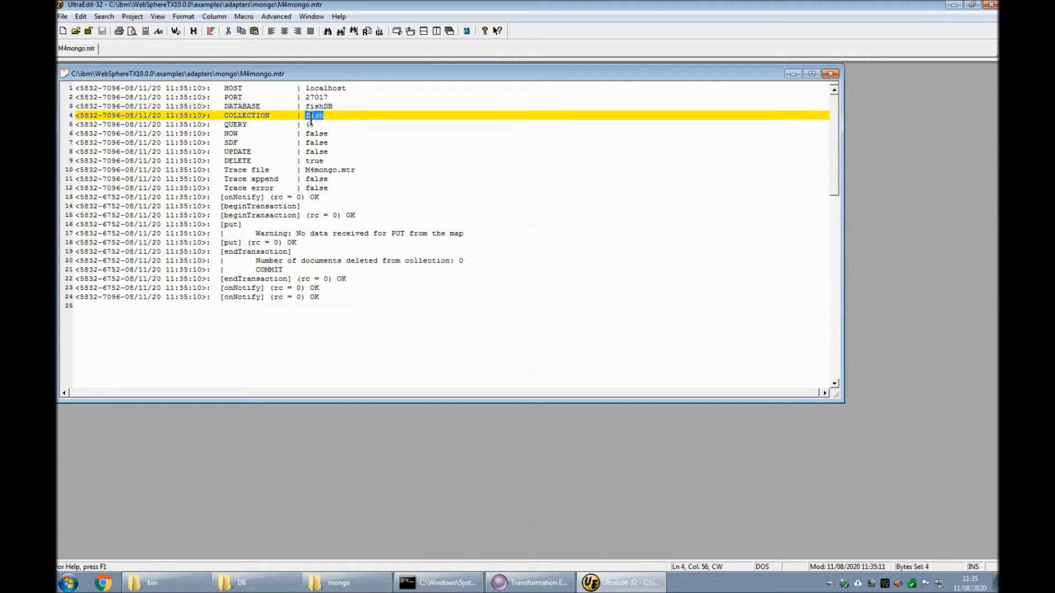
left_click_drag(256, 260, 471, 259)
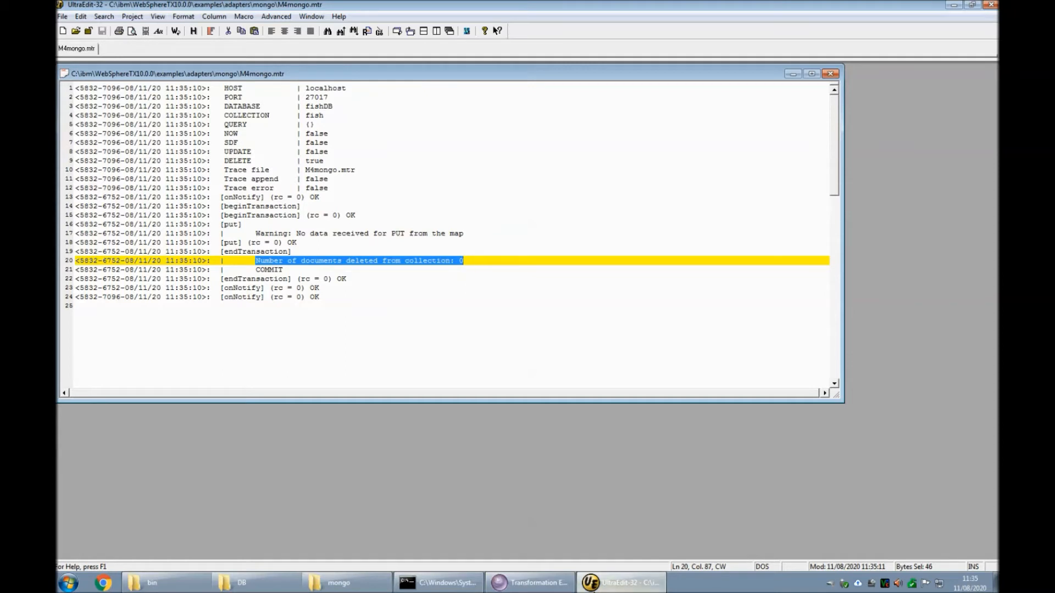
Step: Switch back to Design Studio, run the insertfish map and dismiss its result dialog
left_click(540, 587)
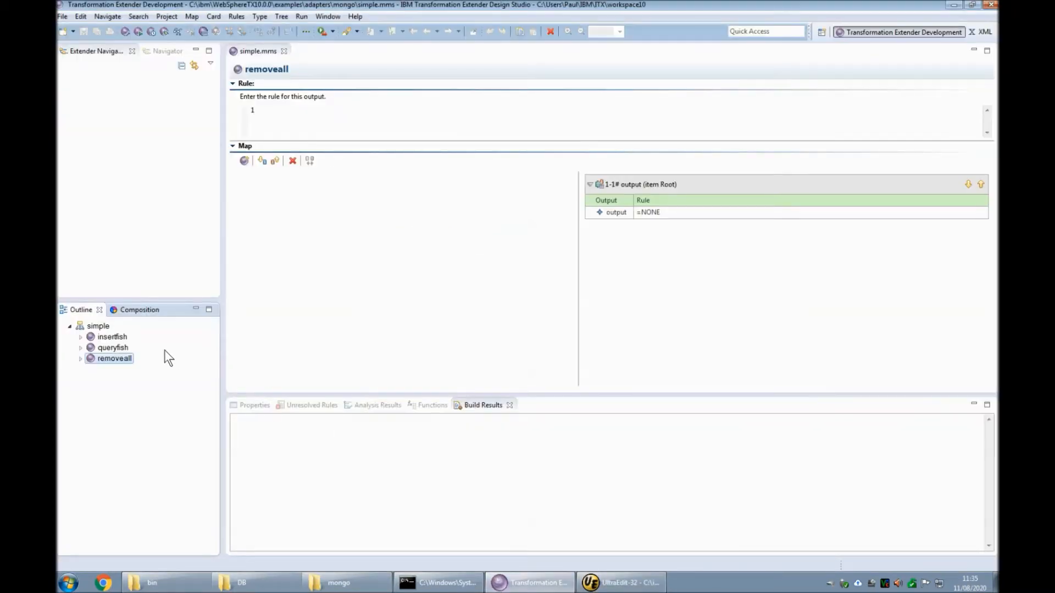
left_click(119, 338)
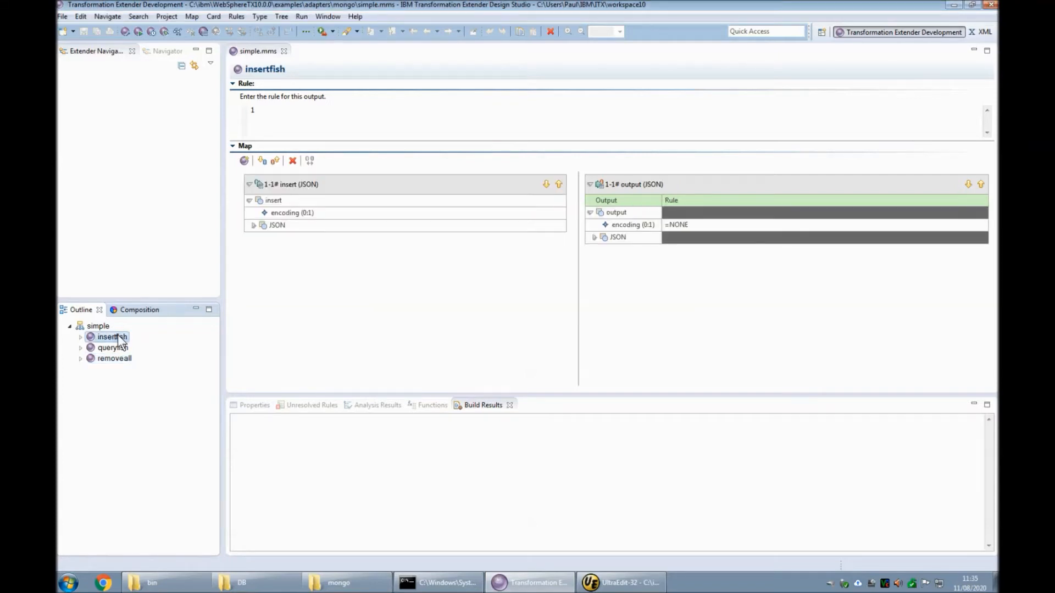
key("ctrl+r")
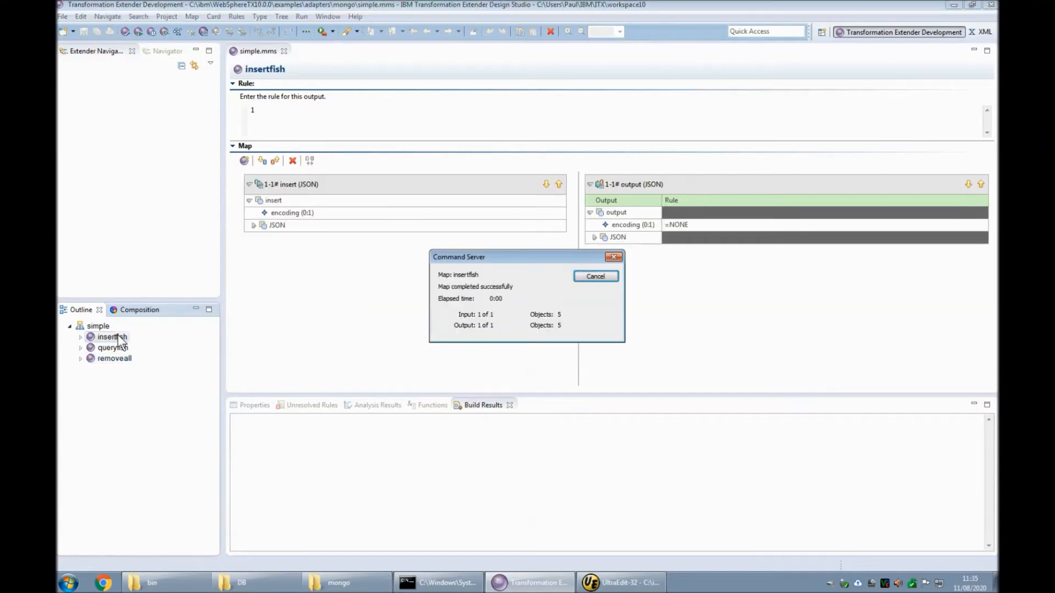
left_click(596, 276)
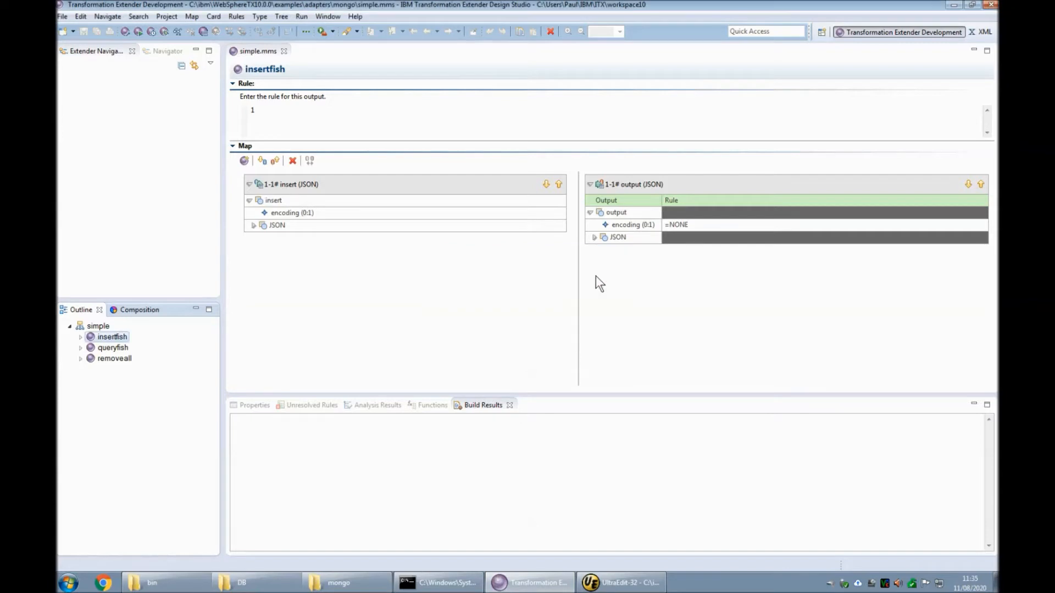
Step: Reload M4mongo.mtr in UltraEdit and examine the PUT data logged for the insertfish run
left_click(621, 583)
left_click(589, 325)
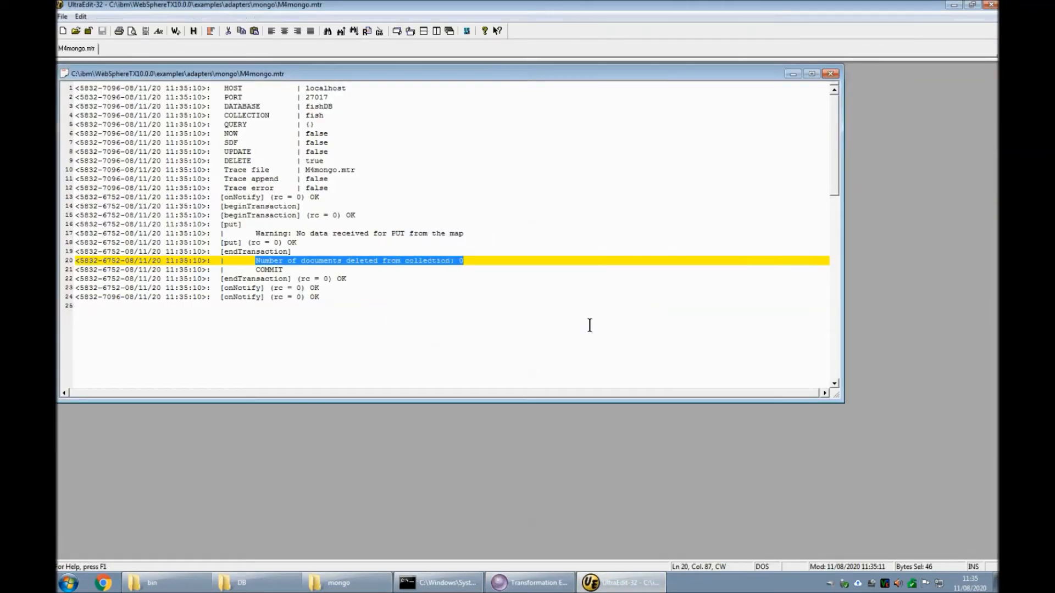
left_click(398, 147)
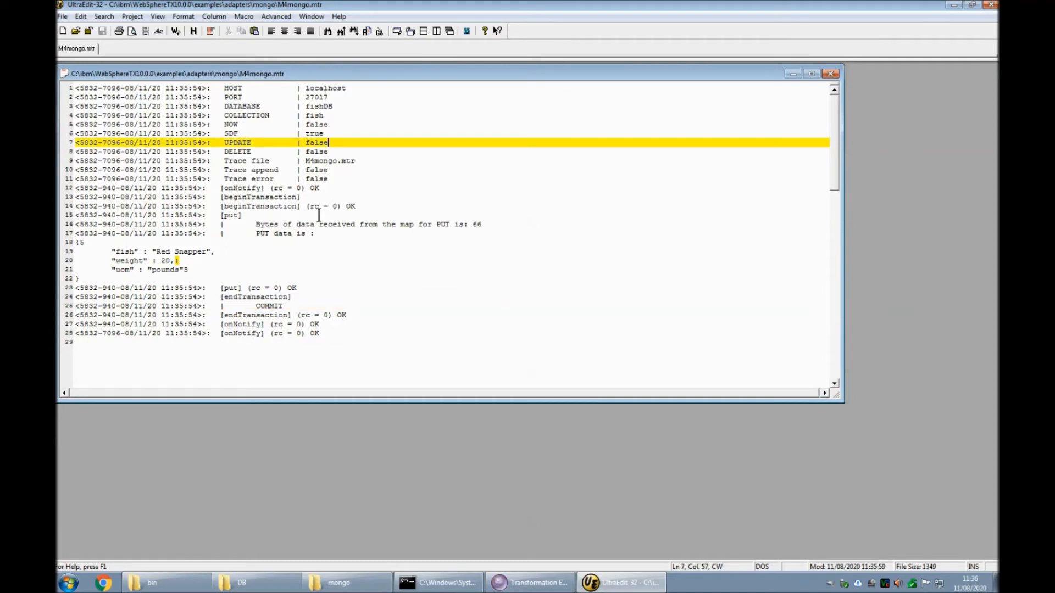
left_click(78, 243)
left_click_drag(78, 243, 81, 279)
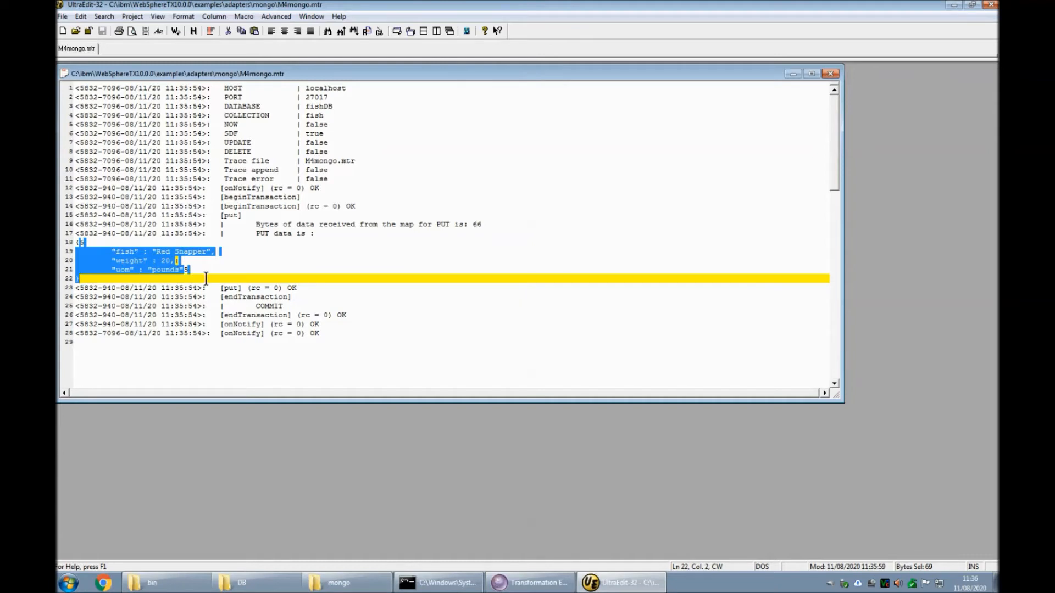
Step: Return to Design Studio, run the queryfish map and dismiss its result dialog
left_click(526, 585)
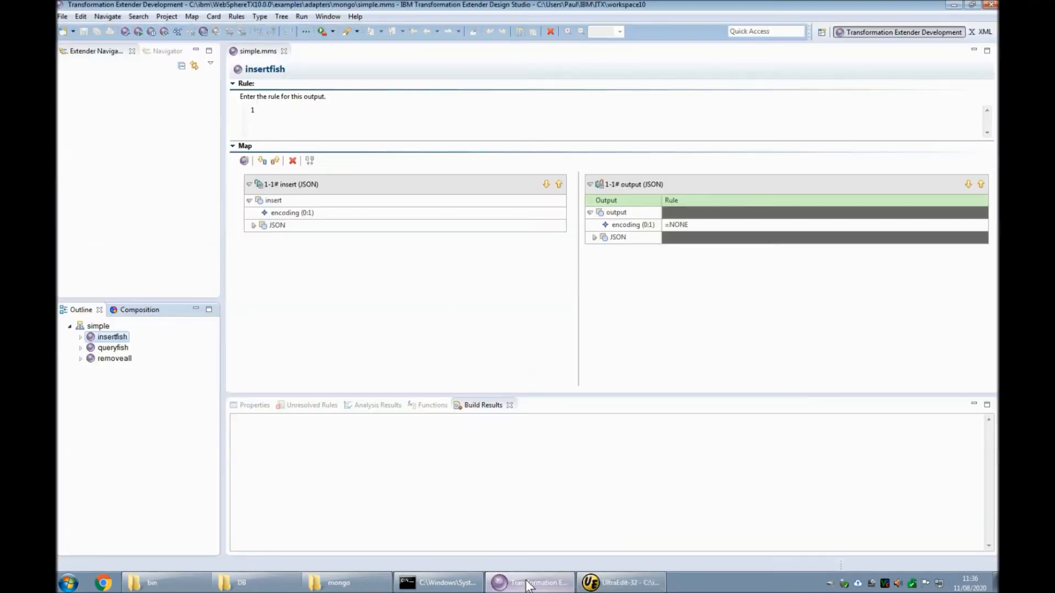
left_click(123, 350)
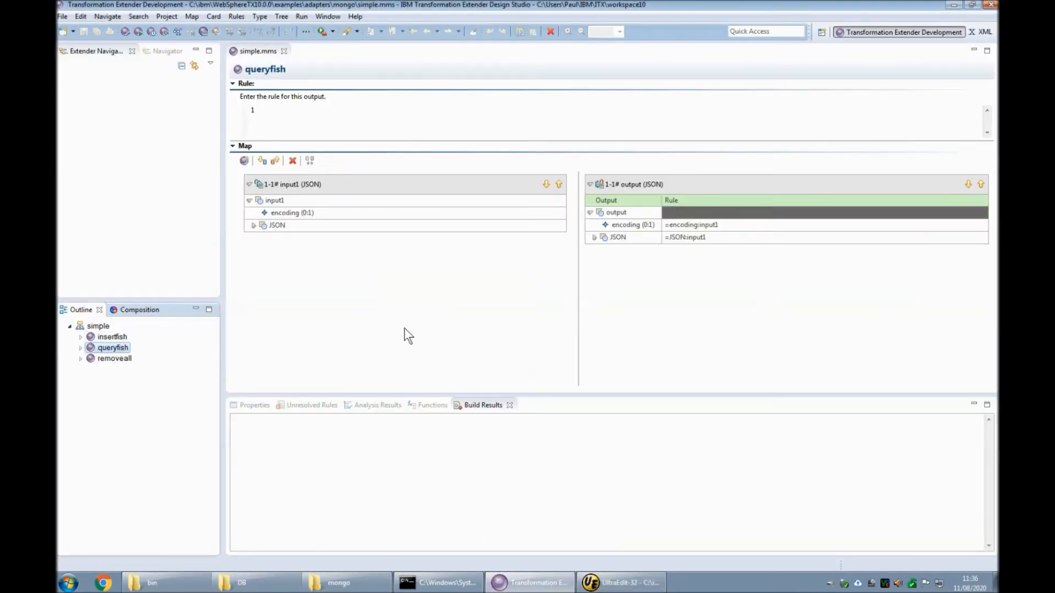
key("ctrl+r")
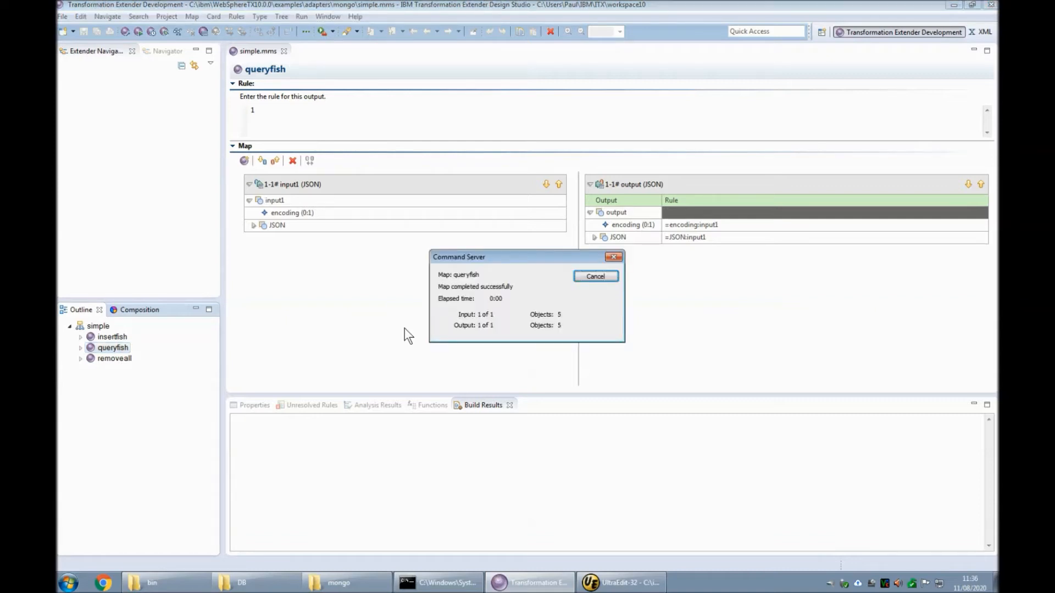
left_click(596, 276)
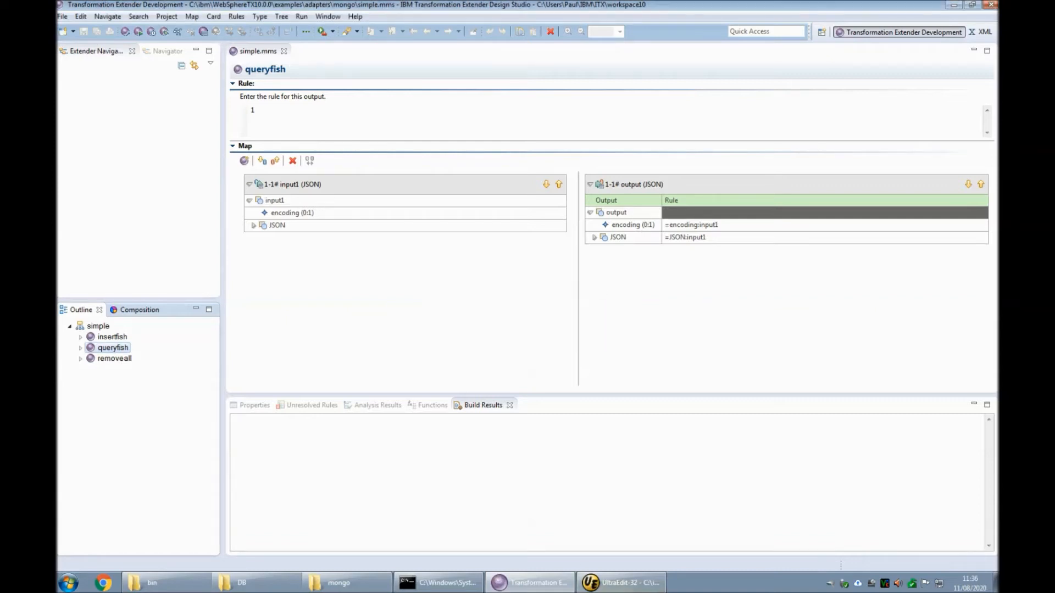
Step: Reload M4mongo.mtr in UltraEdit and examine the byte count and document retrieved by the queryfish run
left_click(615, 587)
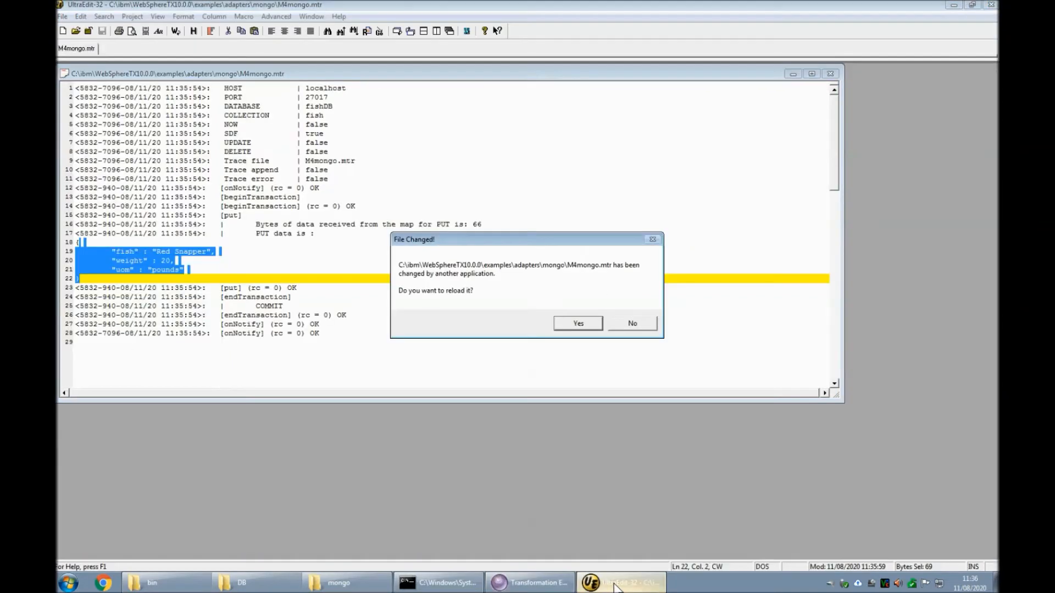
left_click(576, 325)
left_click(332, 180)
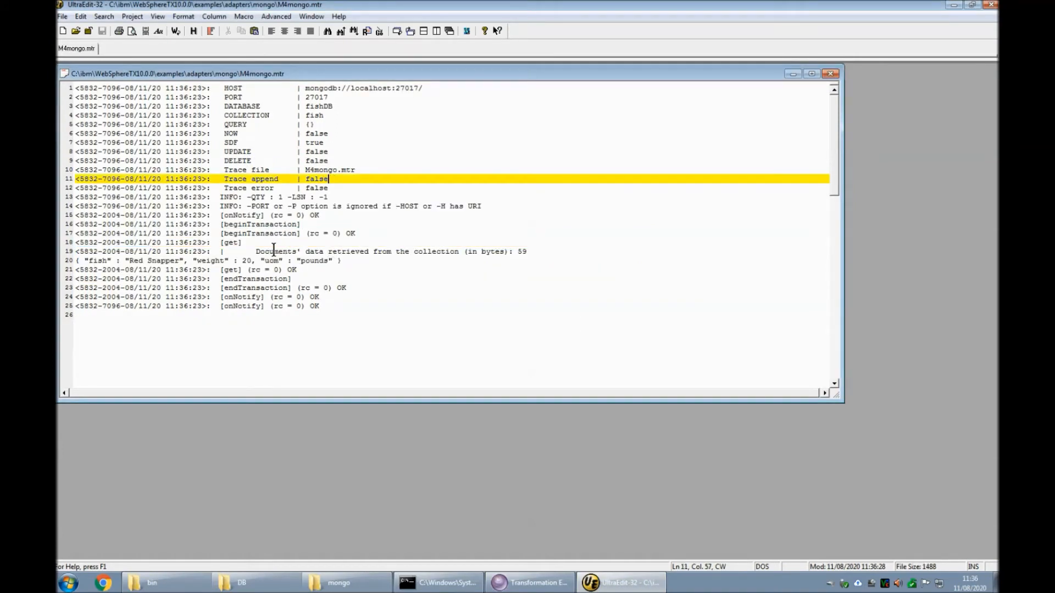
double_click(522, 251)
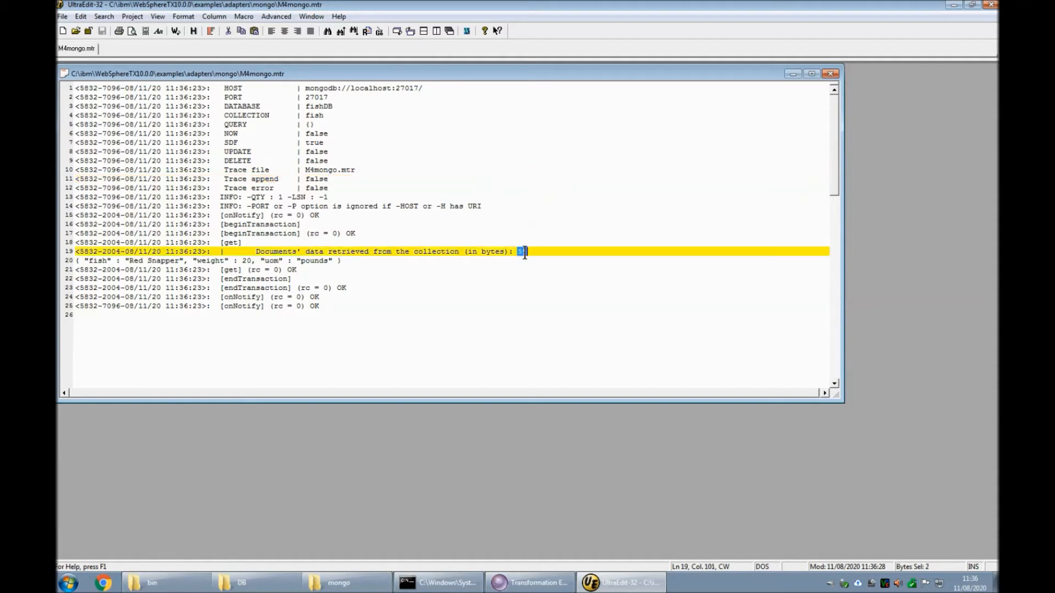
left_click_drag(76, 260, 357, 261)
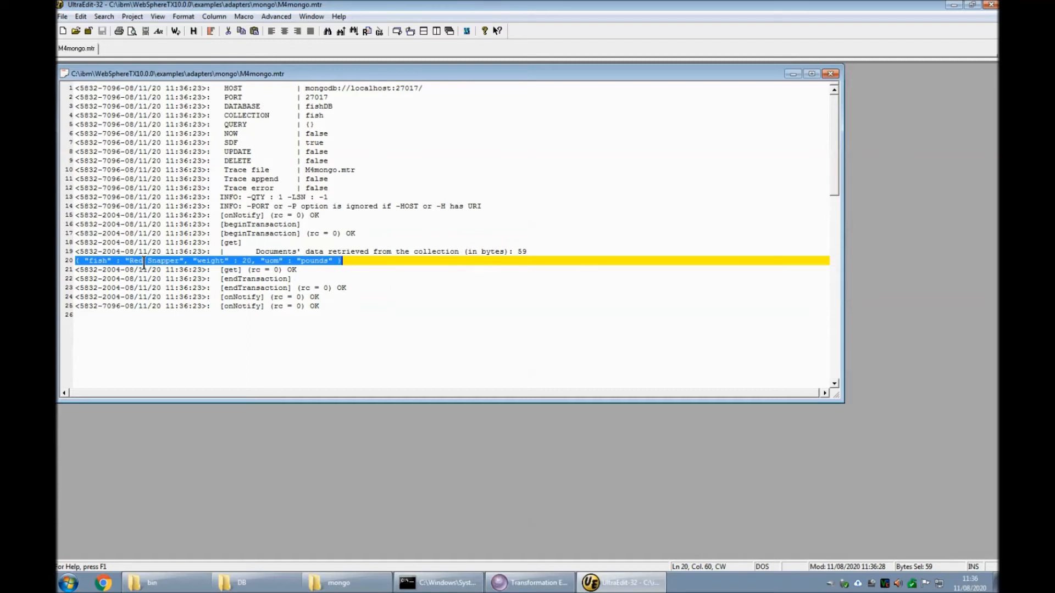
Step: Open a command prompt in the MongoDB Server 3.6 bin folder and start the mongo shell
mouse_move(335, 586)
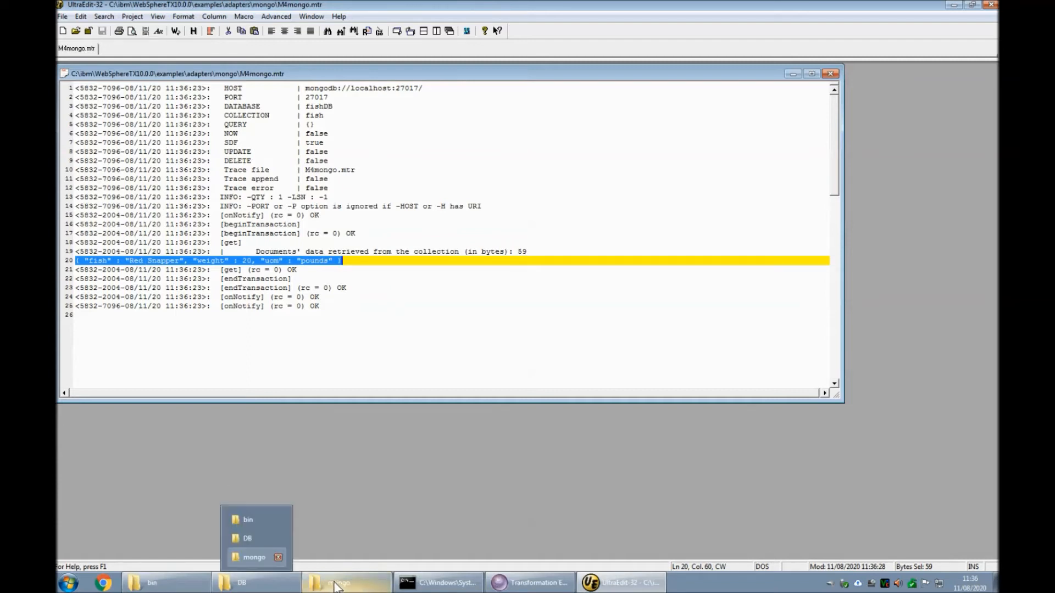
left_click(209, 586)
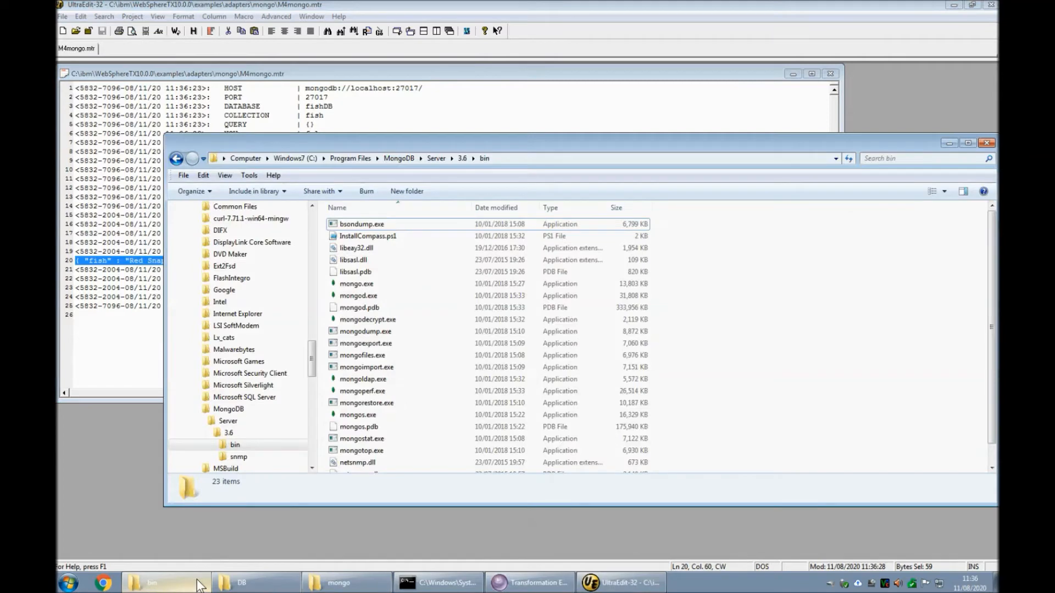
key("alt+d")
type("cmd")
key("Return")
type("mongo")
key("Return")
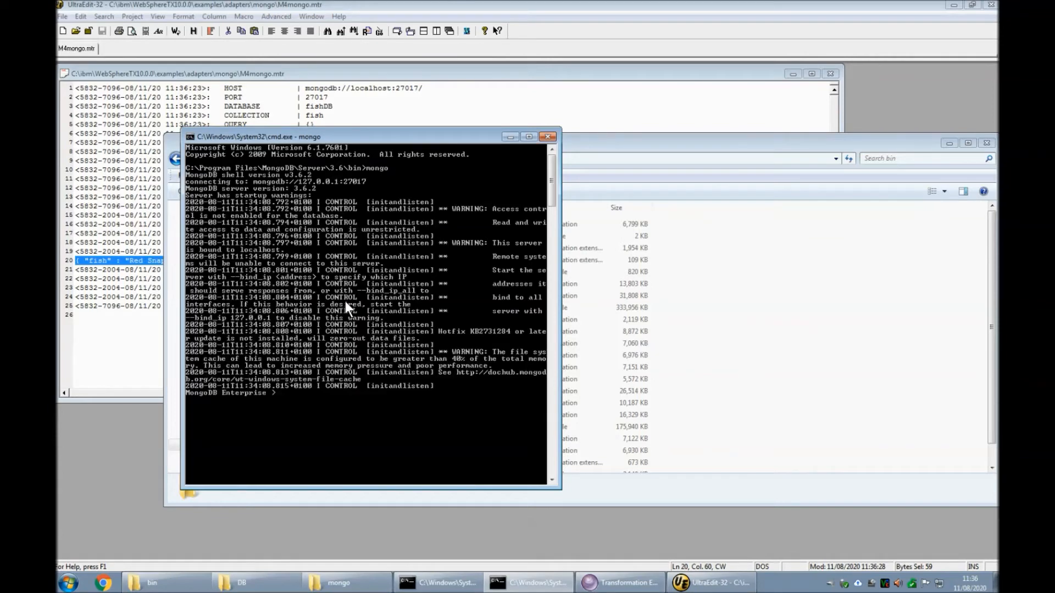
Step: Switch the mongo shell to fishDB and list the fish collection's documents with db.fish.find()
type("quit")
key("BackSpace")
key("BackSpace")
key("BackSpace")
key("BackSpace")
type("use fishDB")
key("Return")
type("db.fish.find()")
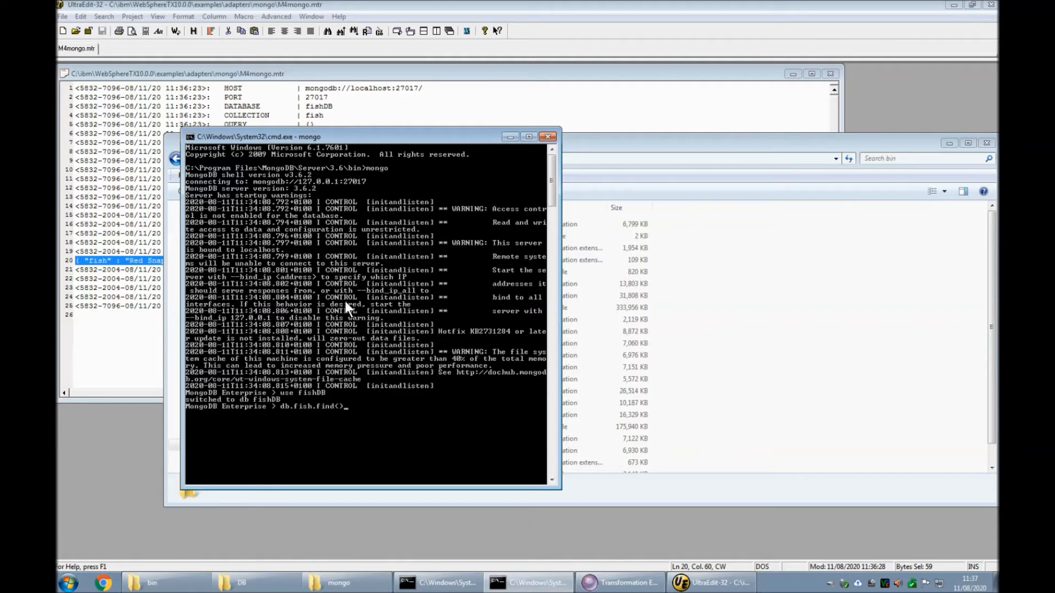
key("Return")
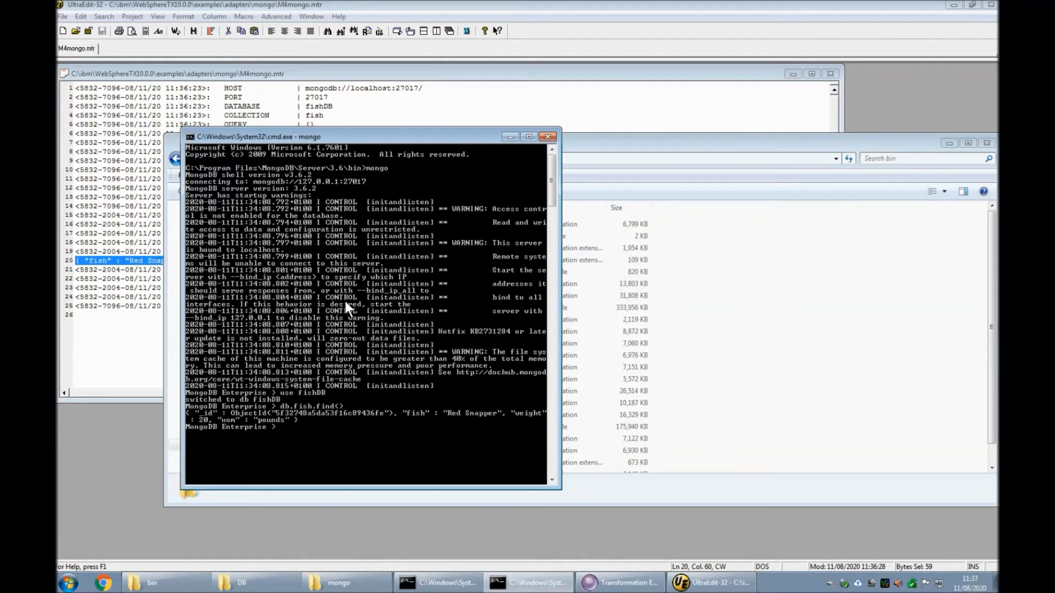
left_click_drag(449, 415, 485, 413)
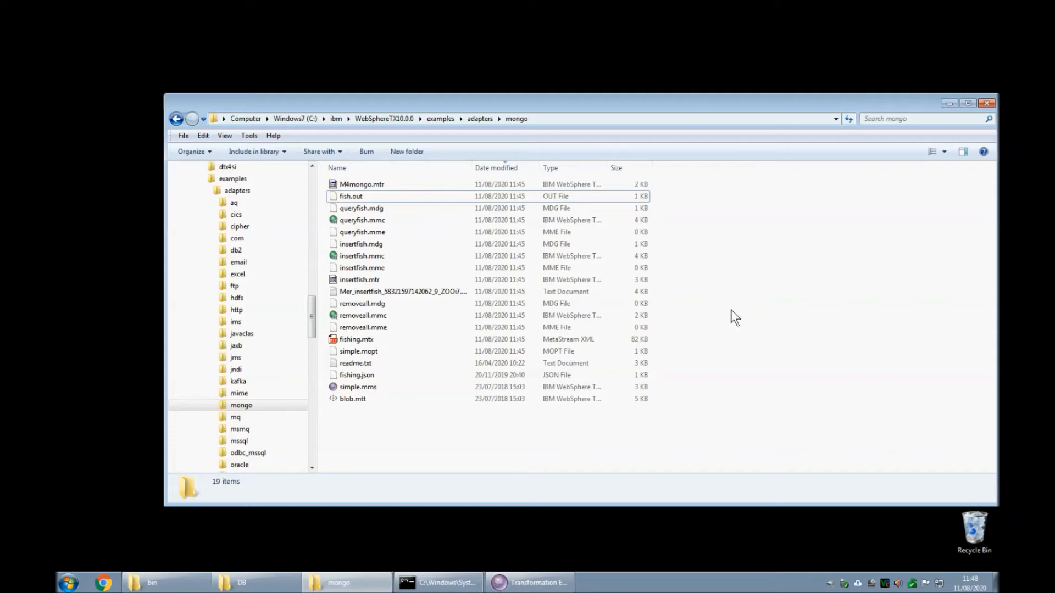
Step: Open fishing.json from the mongo examples folder in UltraEdit and set the fish value to Atlantic Cod
left_click(364, 375)
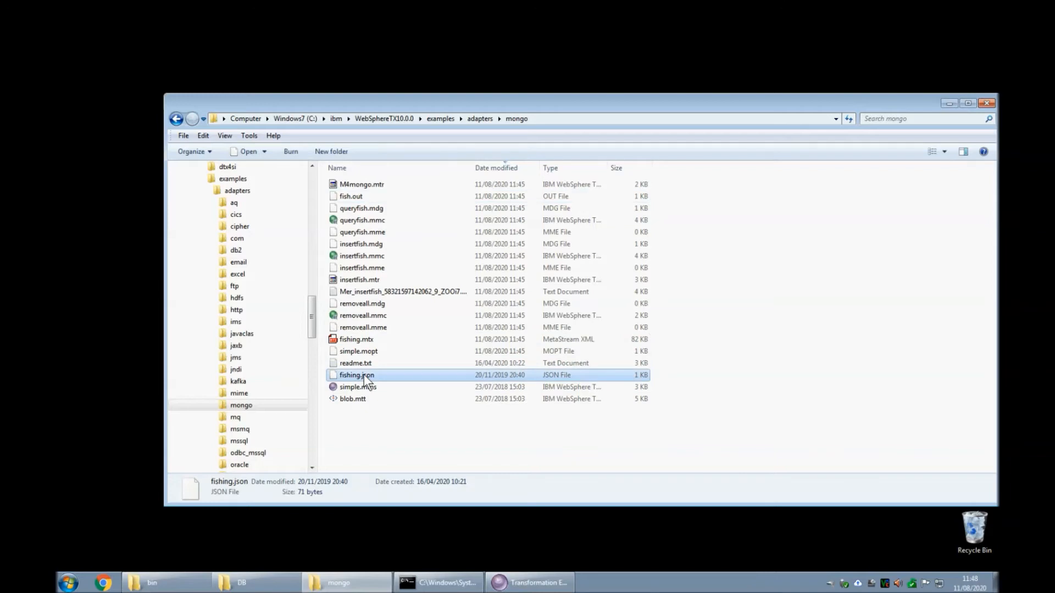
right_click(363, 374)
key("u")
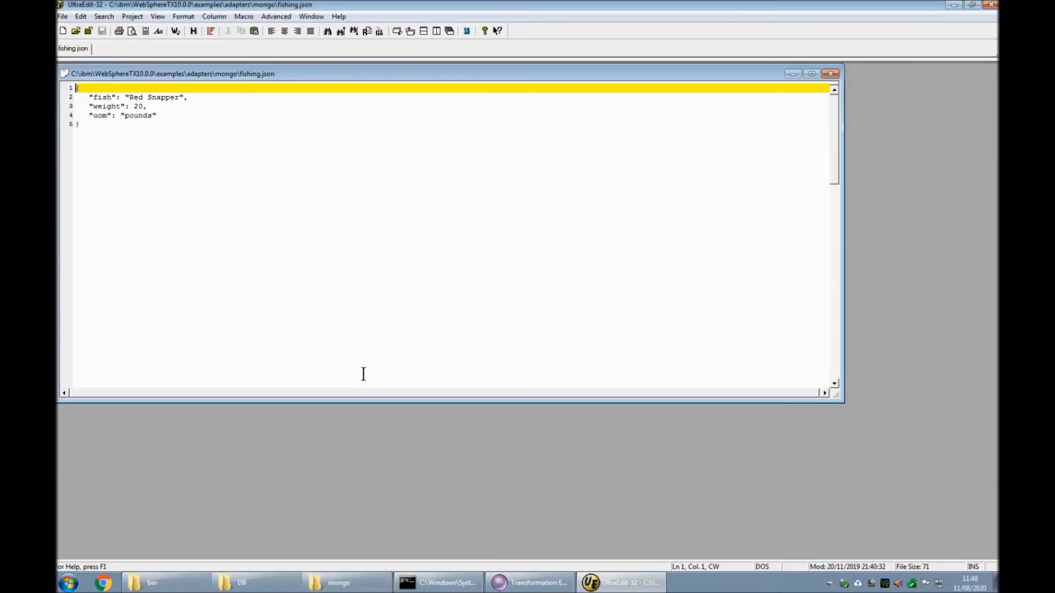
left_click(128, 97)
key("shift+End")
key("shift+Left")
key("shift+Left")
key("shift+Left")
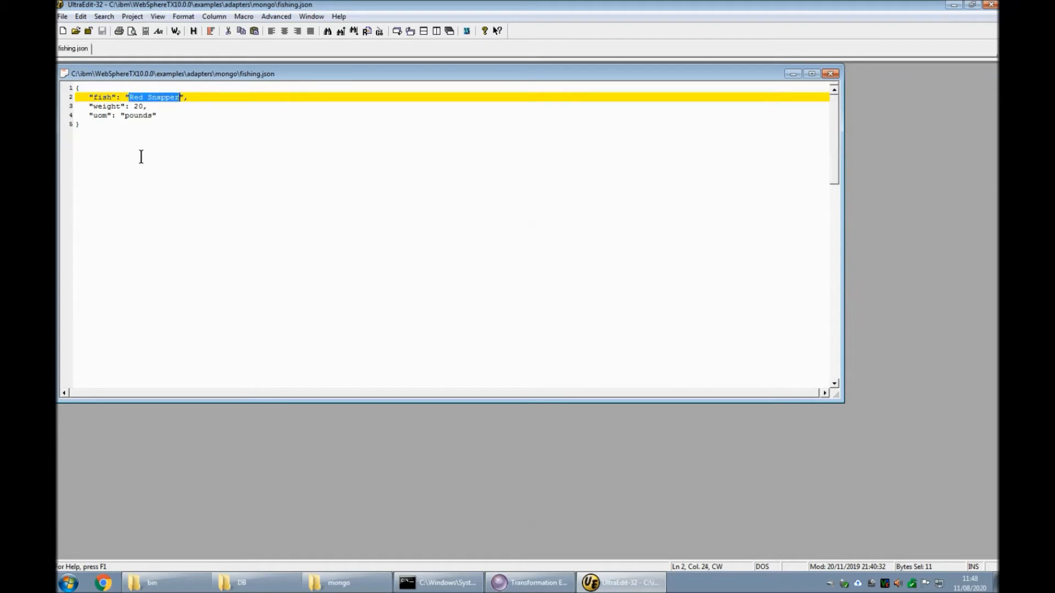
type("At")
type("lantic Cod")
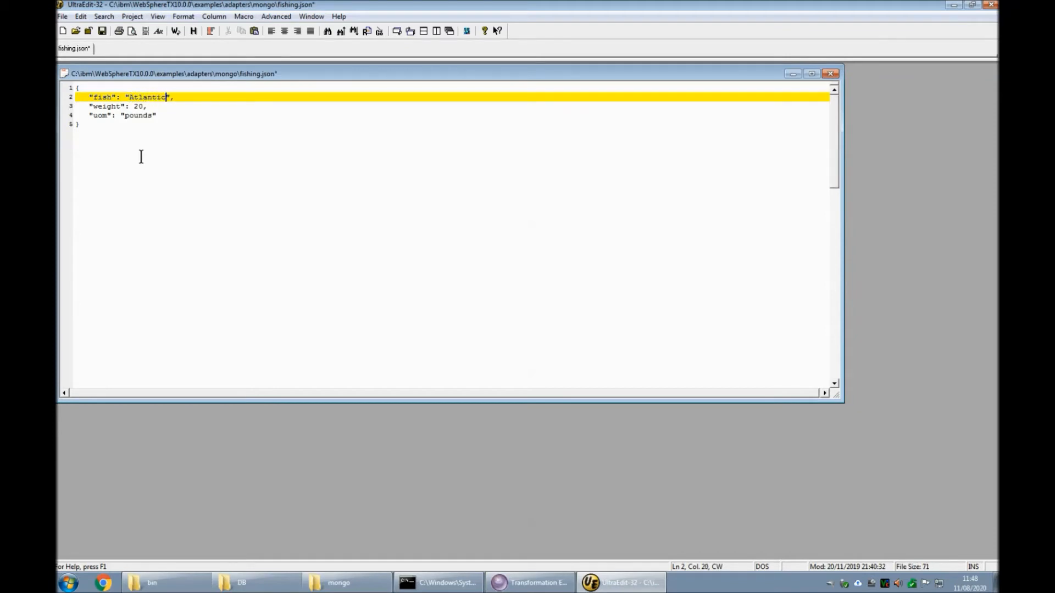
Step: Set the weight value in fishing.json to 33, save the file and close UltraEdit
key("Down")
key("shift+Left")
key("shift+Left")
key("shift+Left")
type("33,")
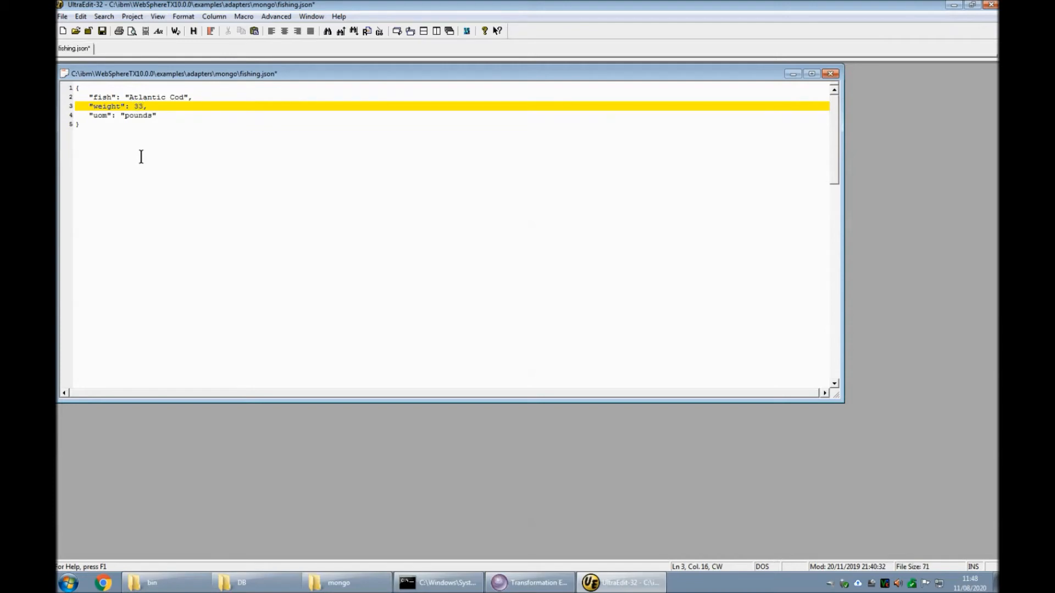
key("ctrl+s")
key("alt+F4")
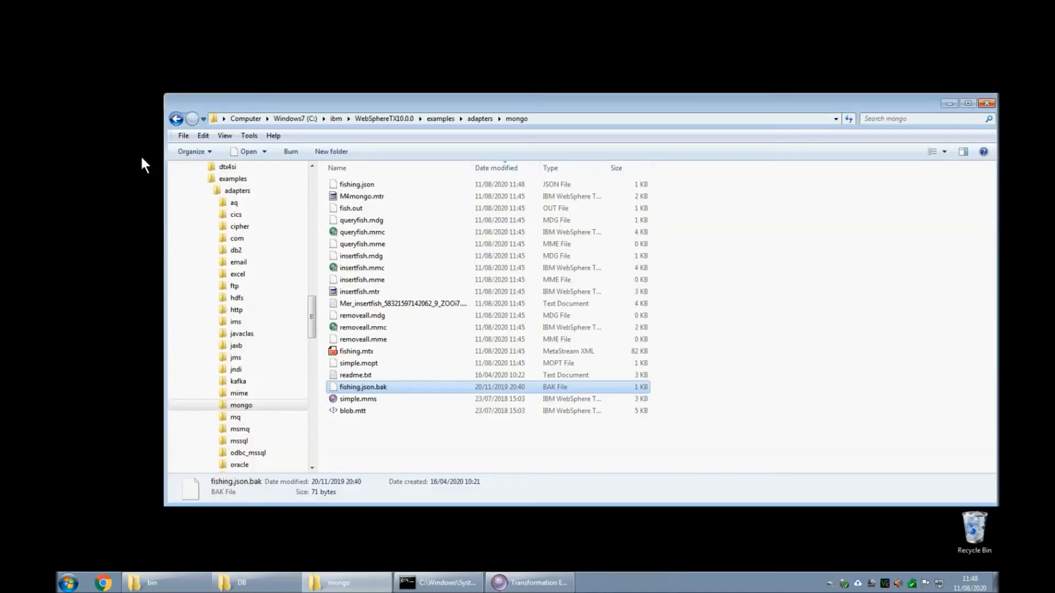
Step: Switch to Transformation Extender Design Studio, run the insertfish map and close its result dialog
left_click(552, 584)
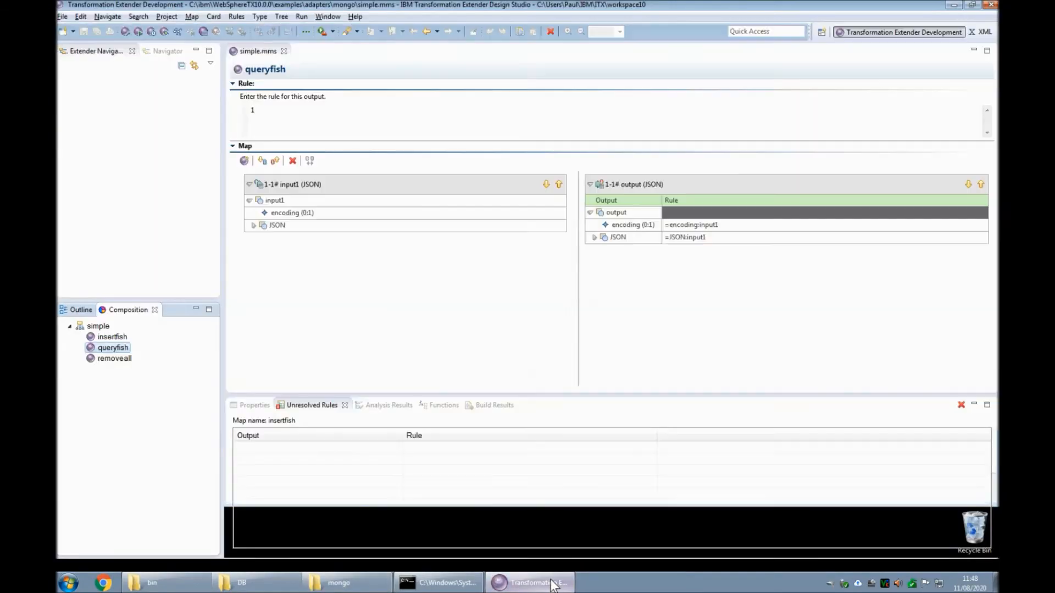
left_click(115, 337)
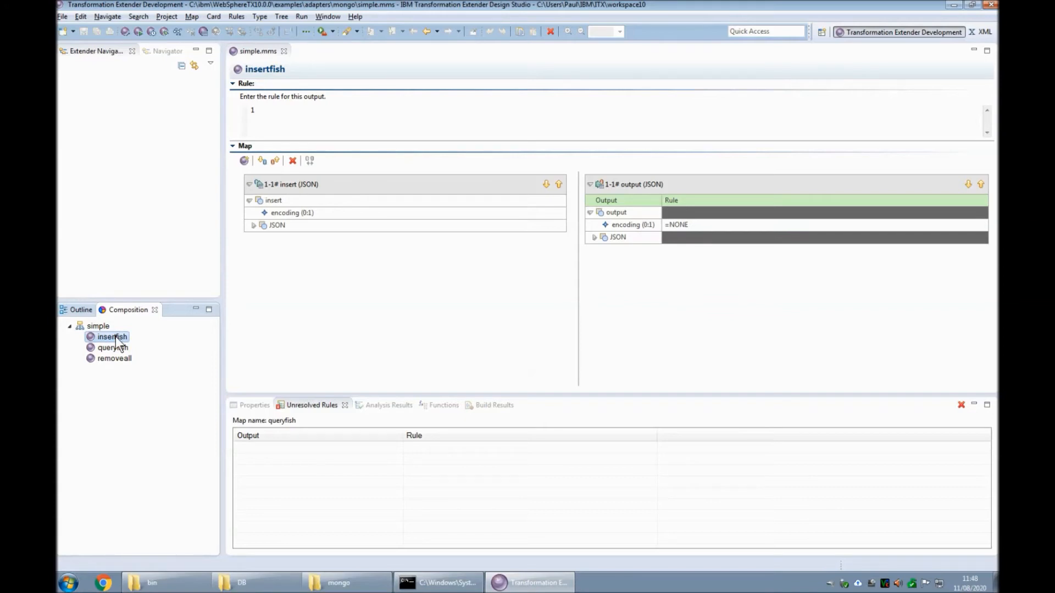
key("ctrl+r")
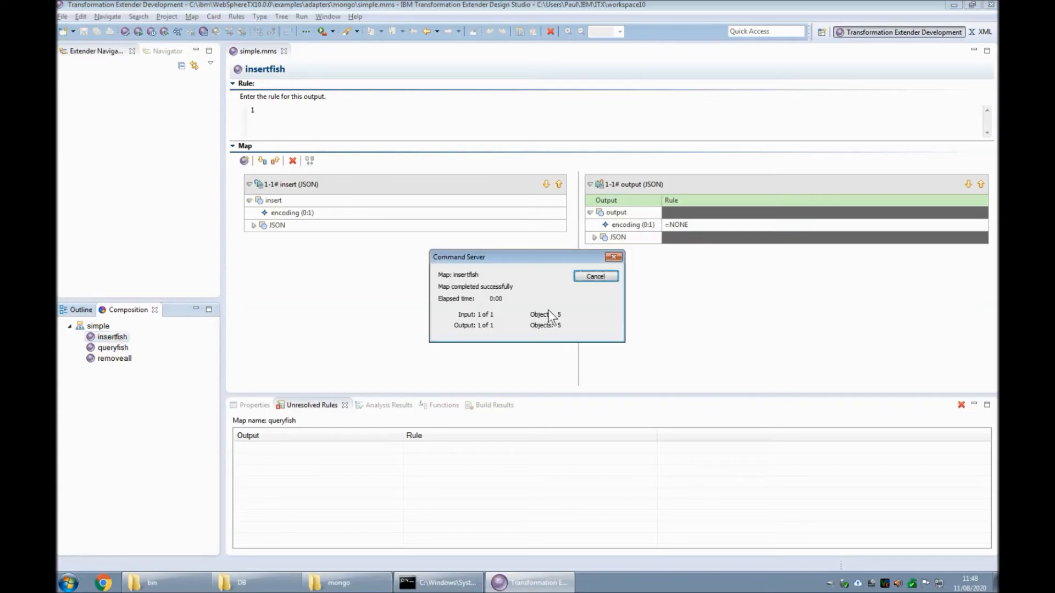
left_click(593, 275)
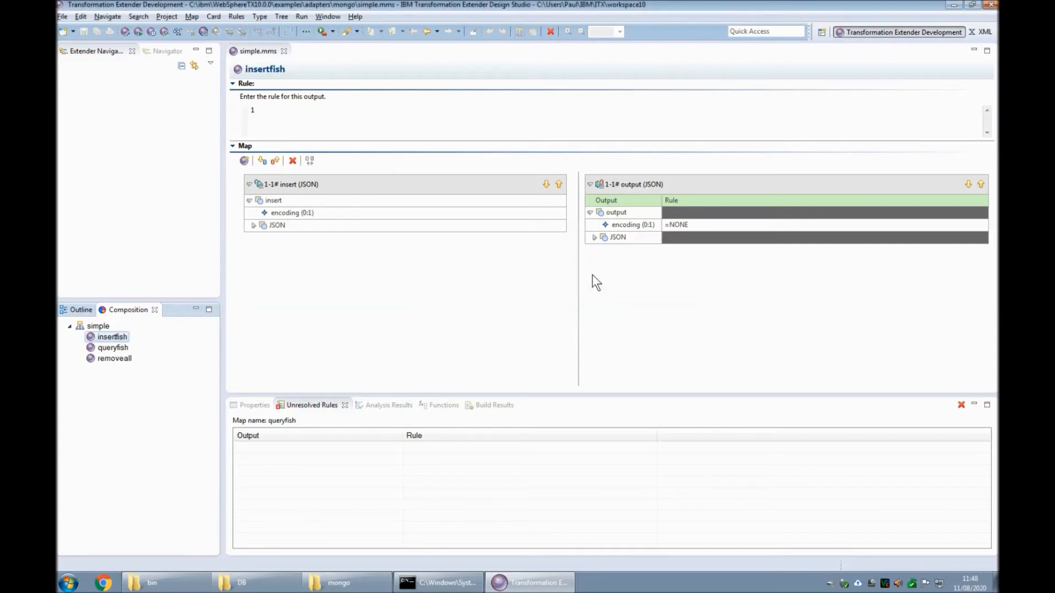
Step: Open a new command prompt in the MongoDB Server 3.6 bin folder and start the mongo shell
left_click(342, 582)
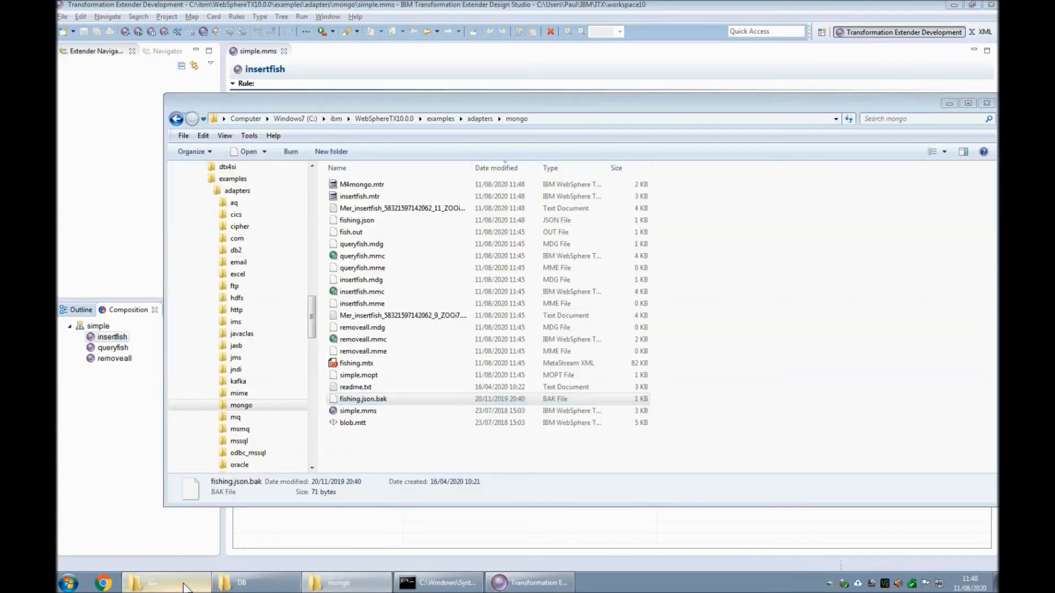
left_click(159, 582)
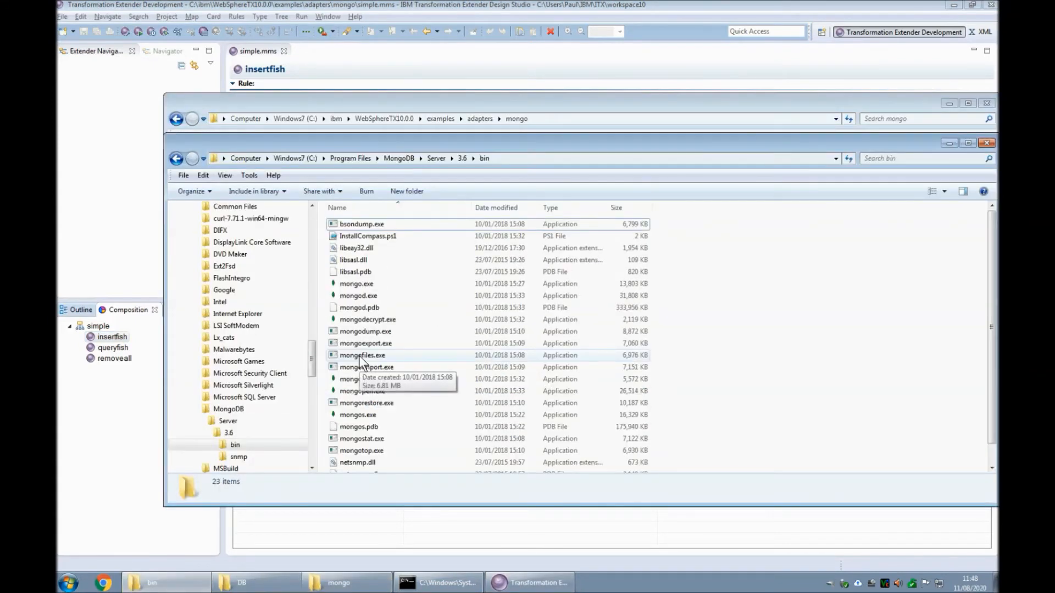
key("alt+d")
type("cmd")
key("Return")
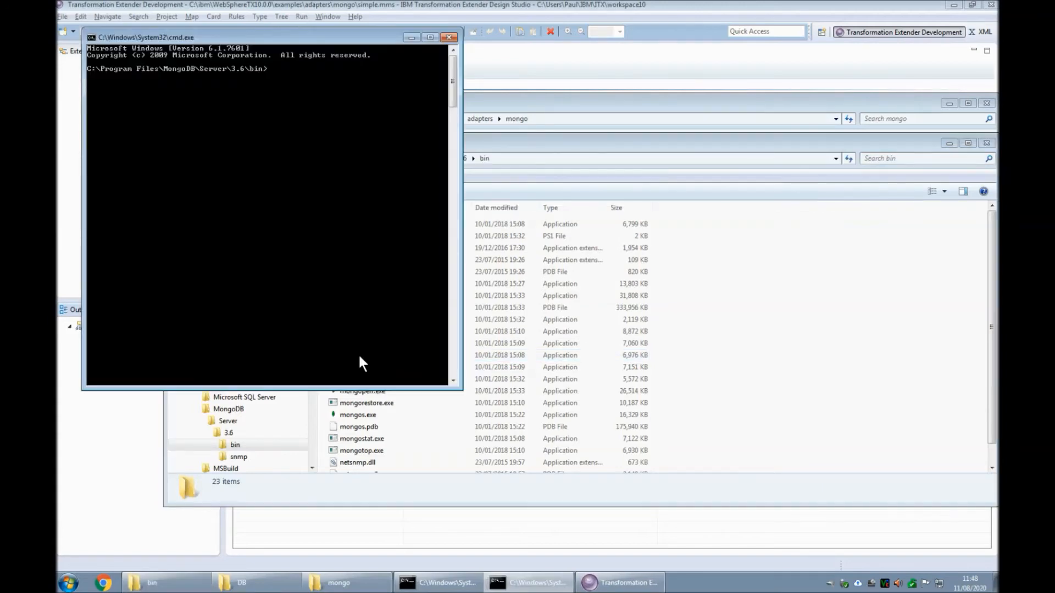
type("mongo")
key("Return")
Step: Select fishDB in the new mongo shell session and query the fish collection with db.fish.find()
type("use fishDB")
key("Return")
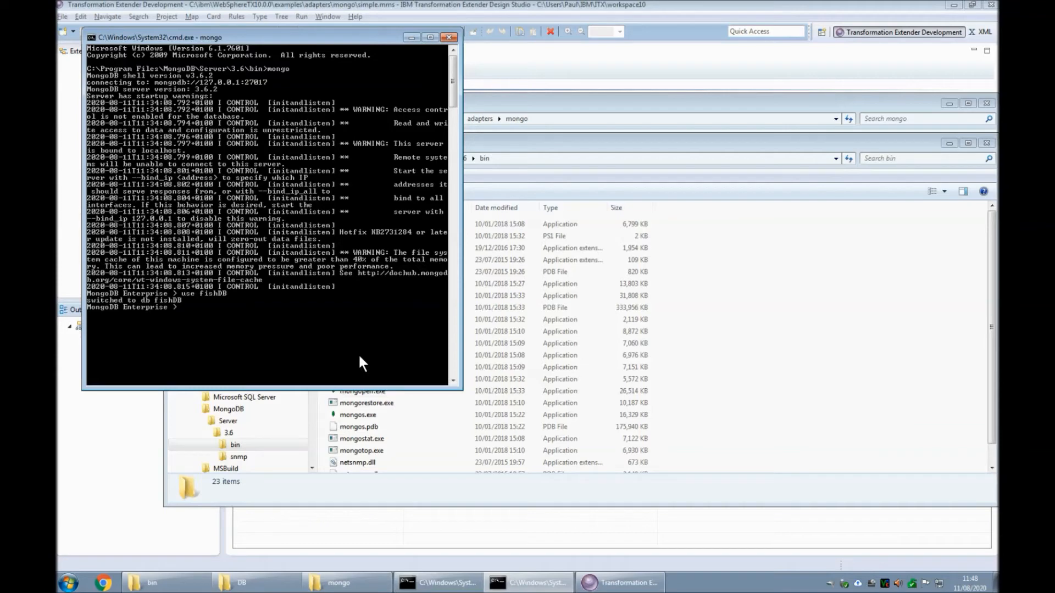
type("db.fish.find()")
key("Return")
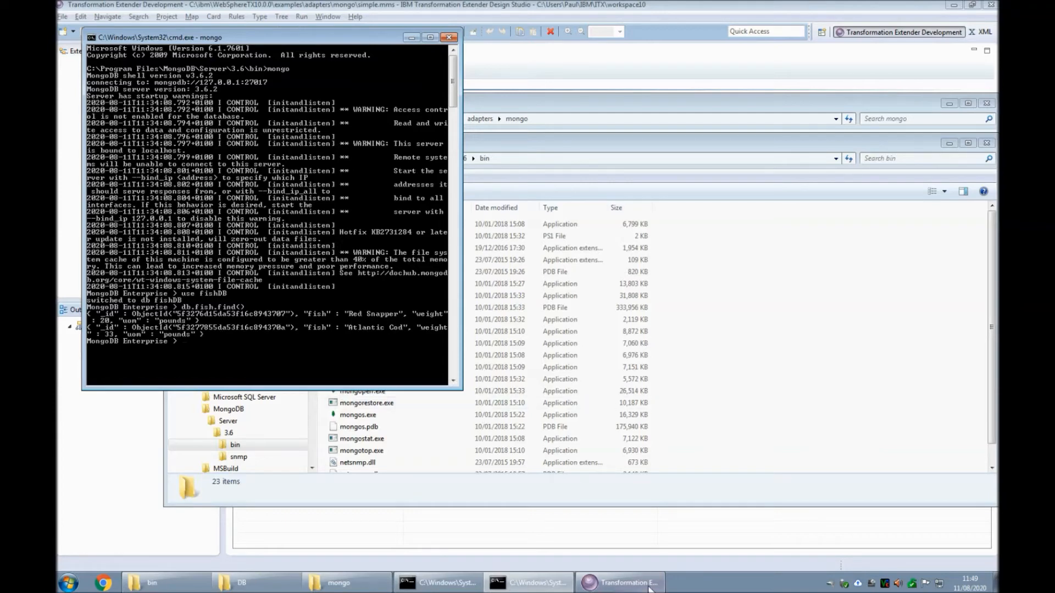
Step: Switch back to Design Studio, run the queryfish map and close its result dialog
left_click(619, 583)
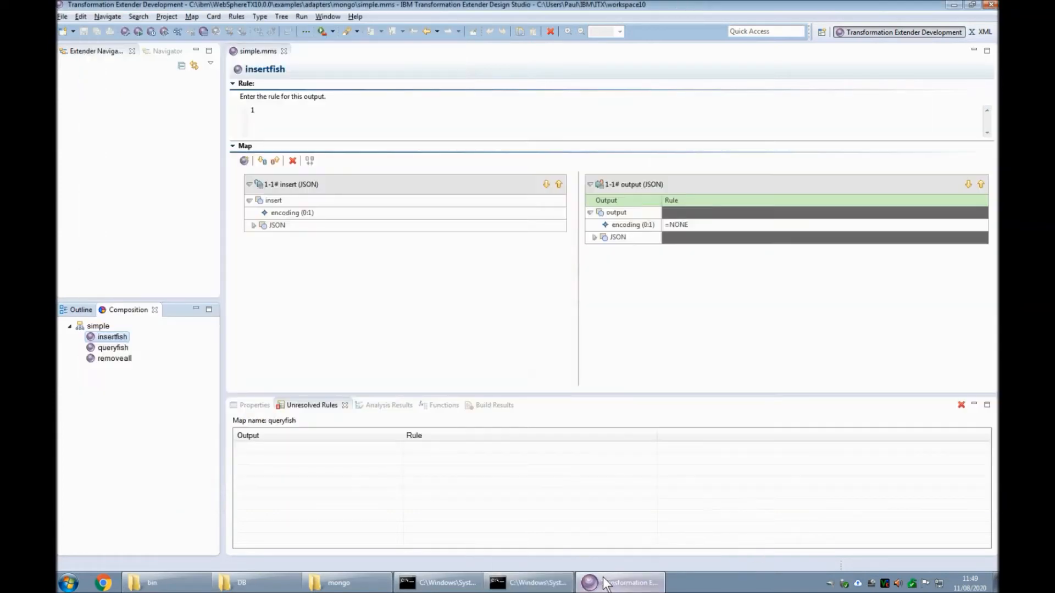
left_click(111, 348)
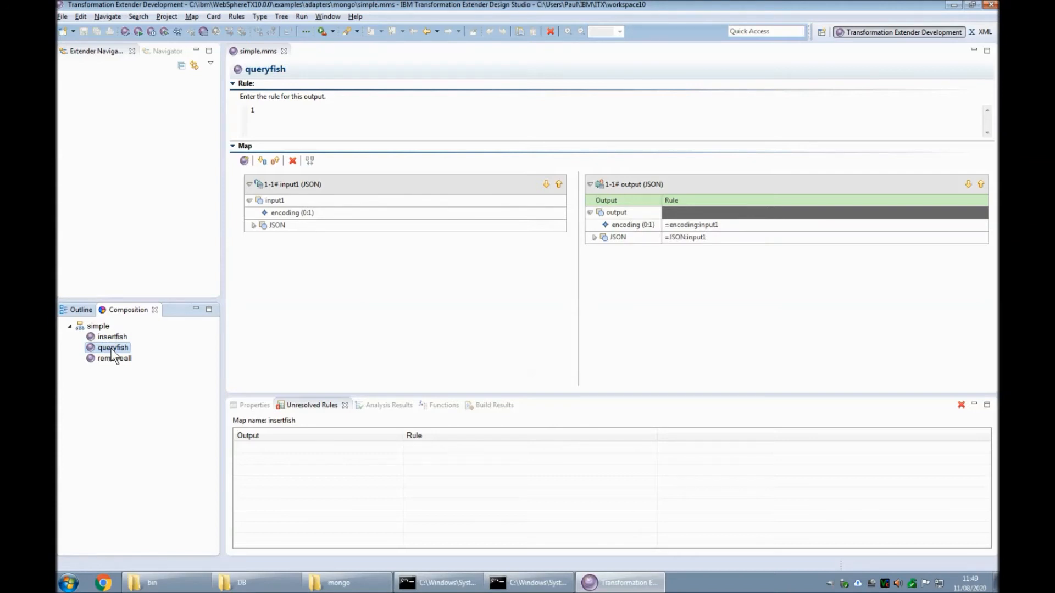
key("ctrl+r")
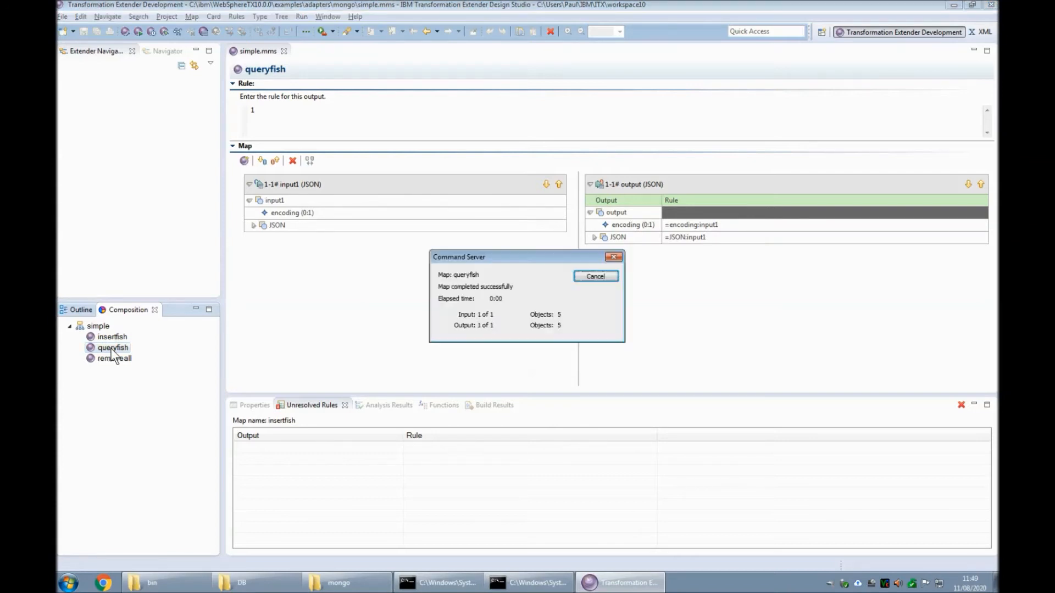
left_click(607, 274)
Step: Open the M4mongo.mtr trace from the mongo examples folder in UltraEdit and examine the document data retrieved by the query
left_click(339, 582)
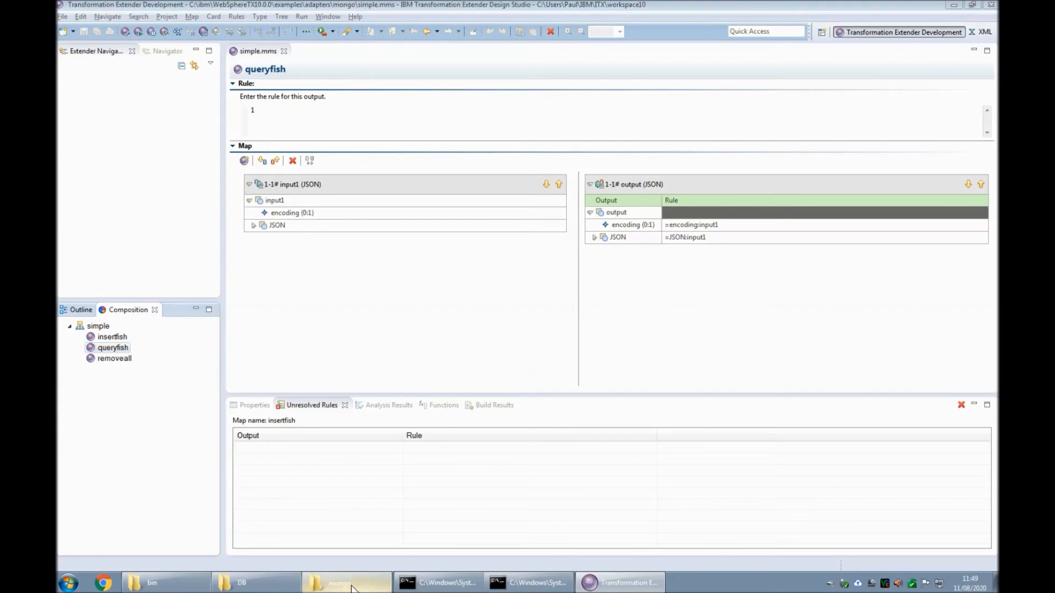
double_click(368, 184)
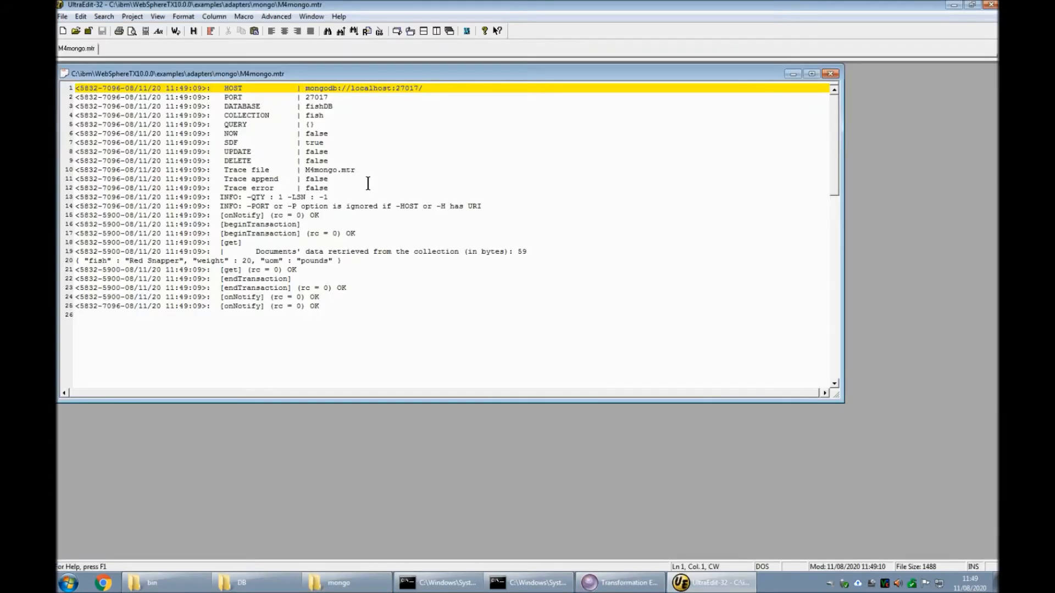
double_click(521, 253)
left_click_drag(124, 262, 342, 262)
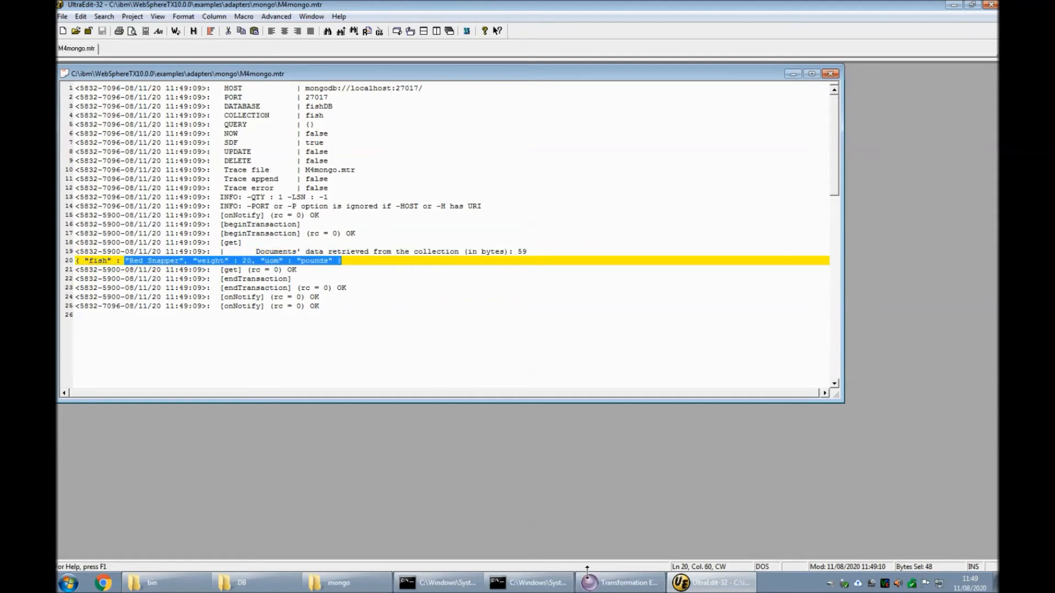
Step: In Design Studio, remove the -SDF option from the MongoDB source command of queryfish's input1 card and run the map
left_click(580, 587)
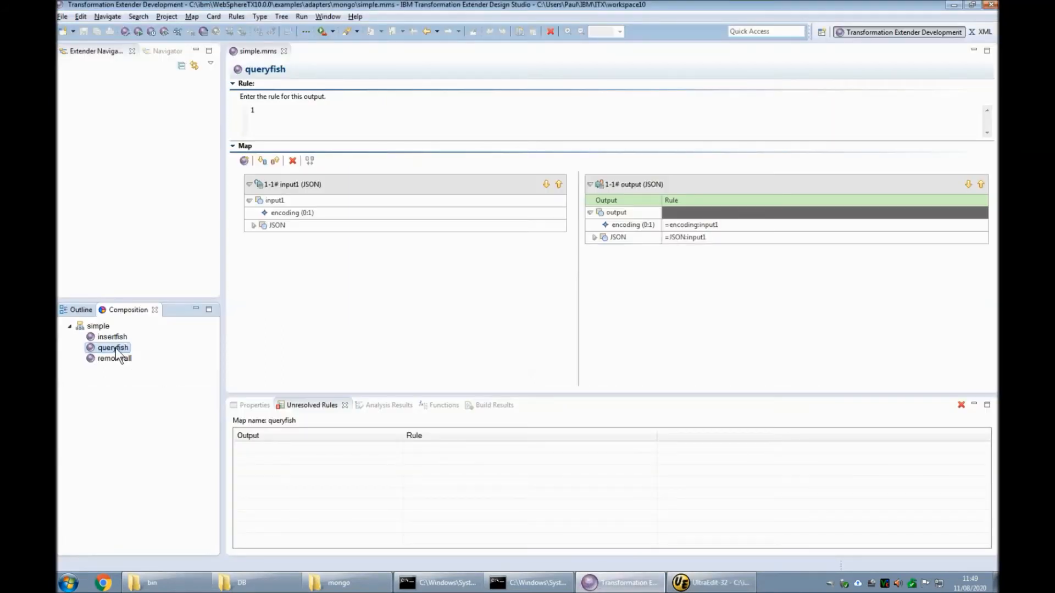
double_click(334, 182)
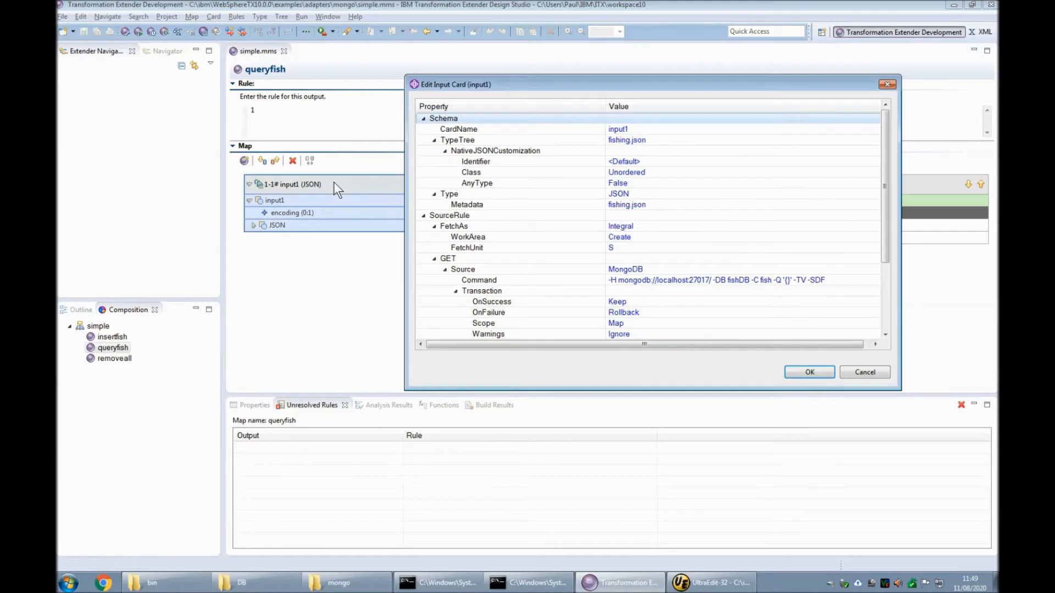
left_click(808, 279)
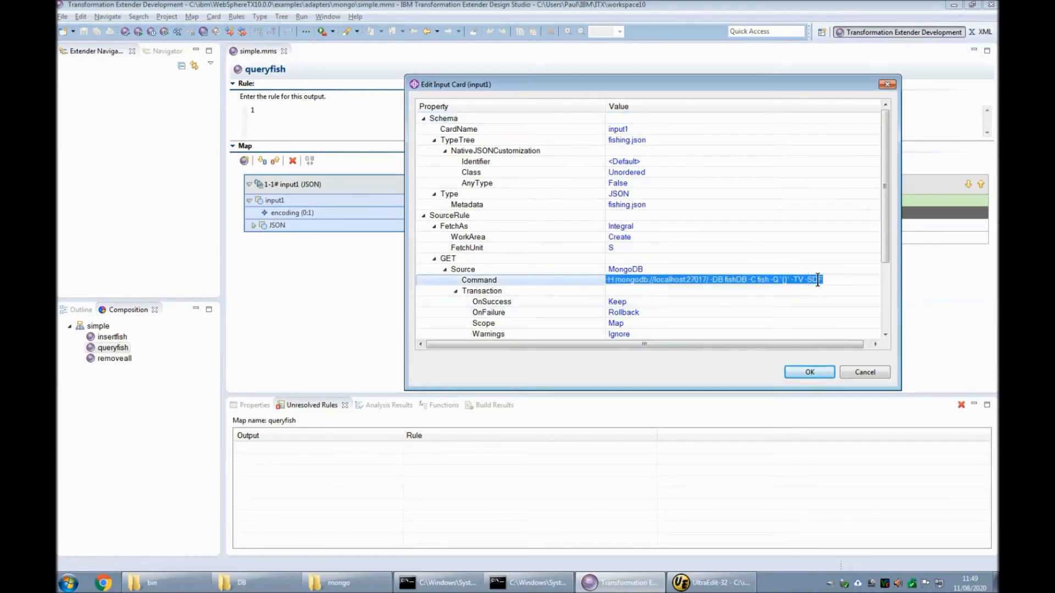
left_click(832, 279)
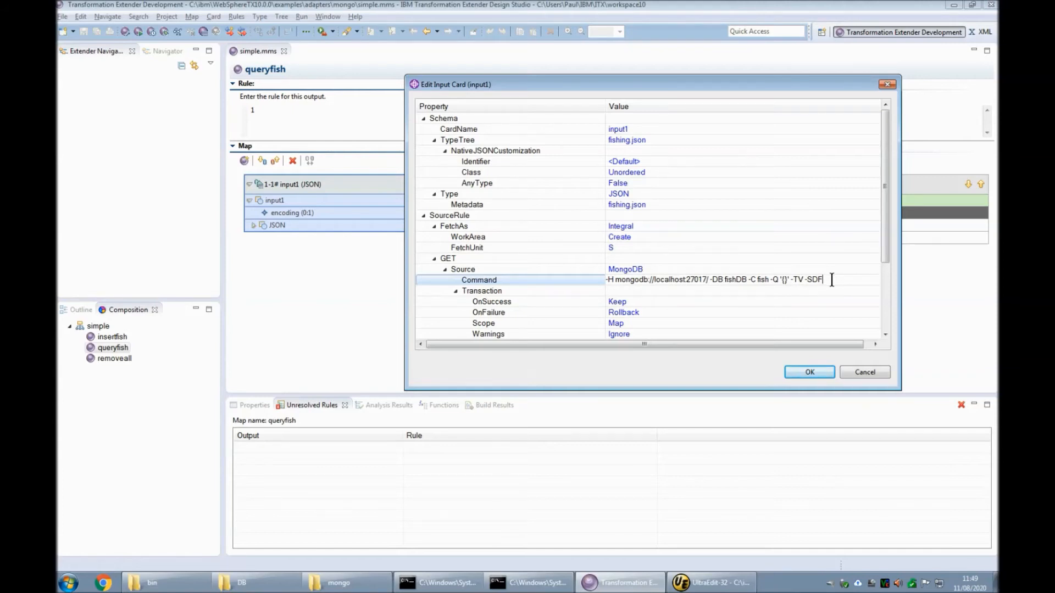
key("BackSpace")
key("BackSpace")
key("BackSpace")
key("BackSpace")
key("BackSpace")
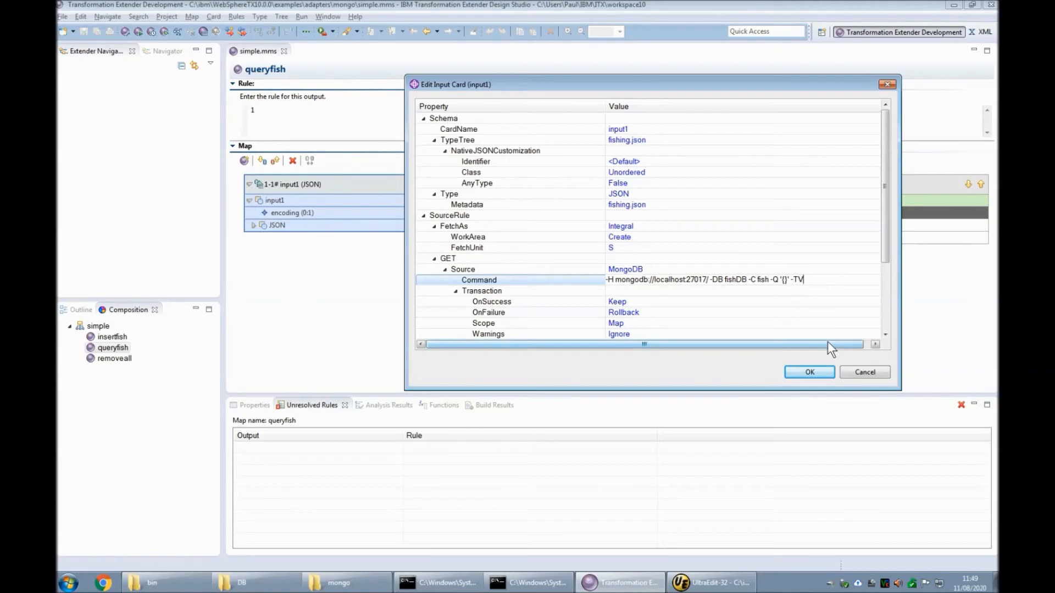
left_click(809, 373)
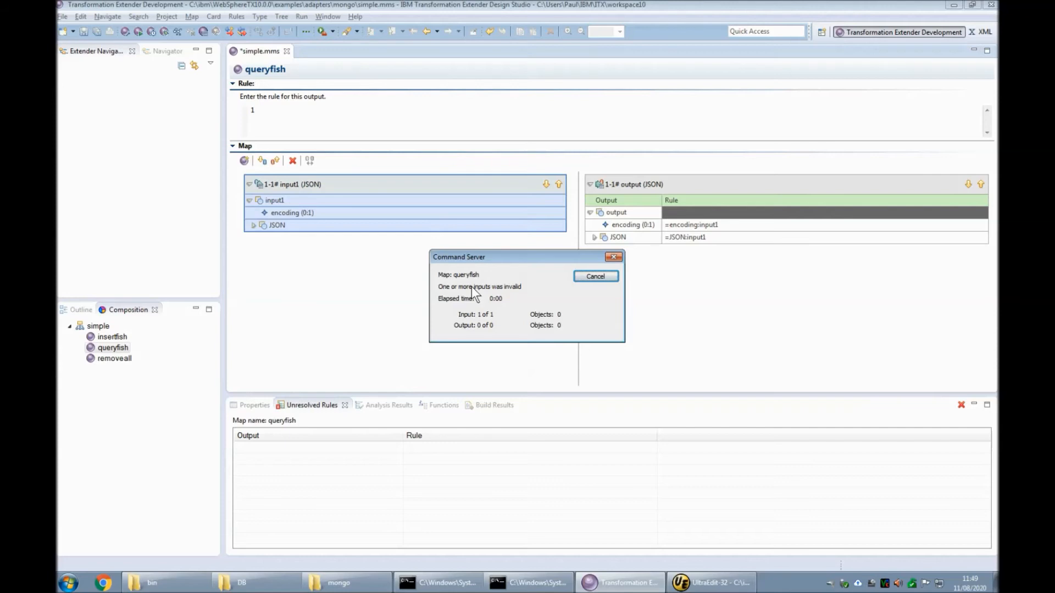
left_click(594, 276)
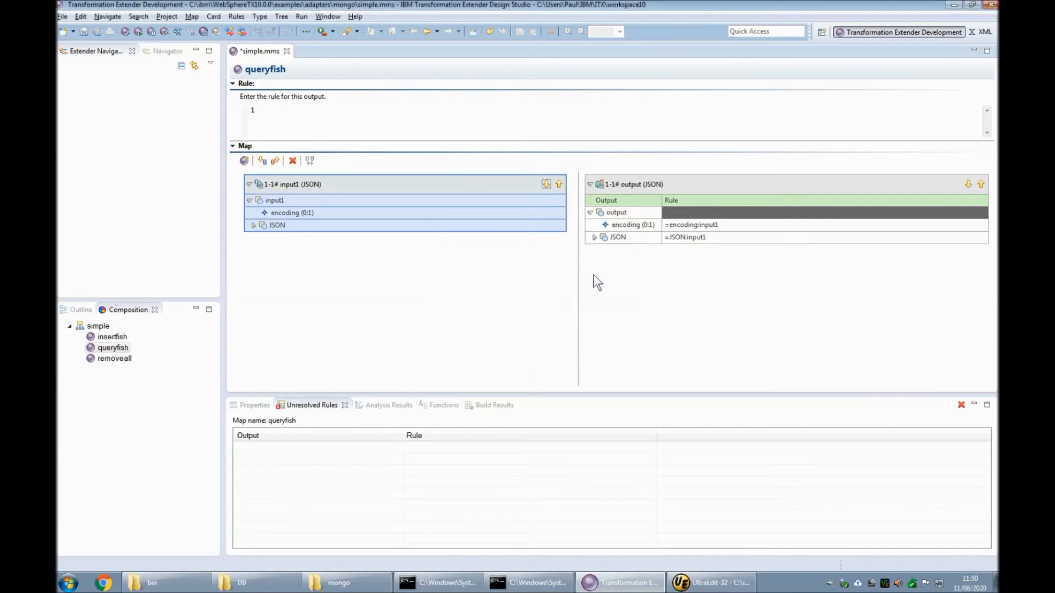
Step: Duplicate fishing.json in the mongo examples folder and rename the copy to mfishing.json
left_click(355, 582)
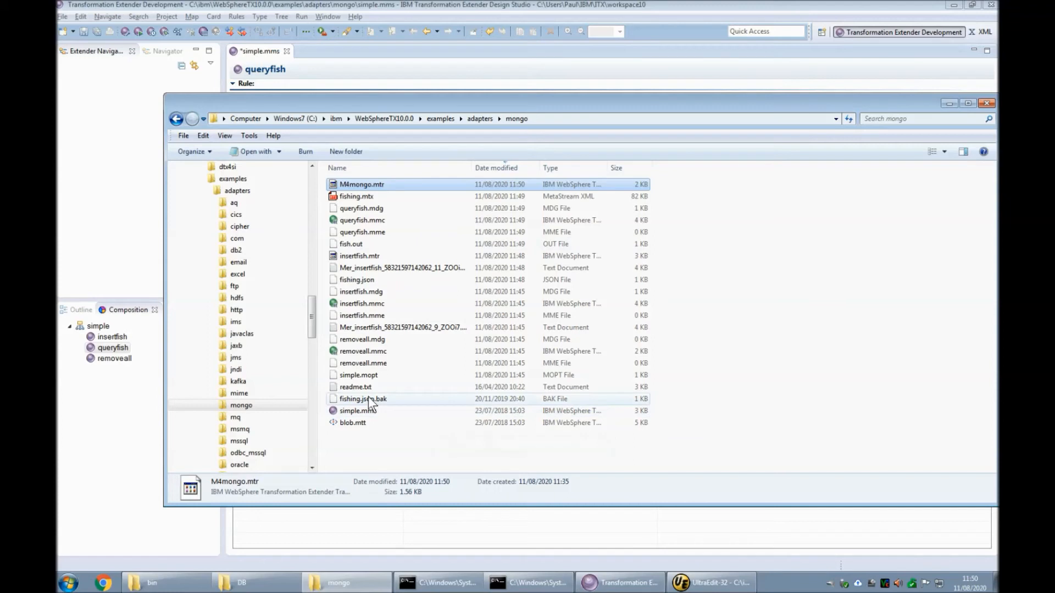
left_click(365, 280)
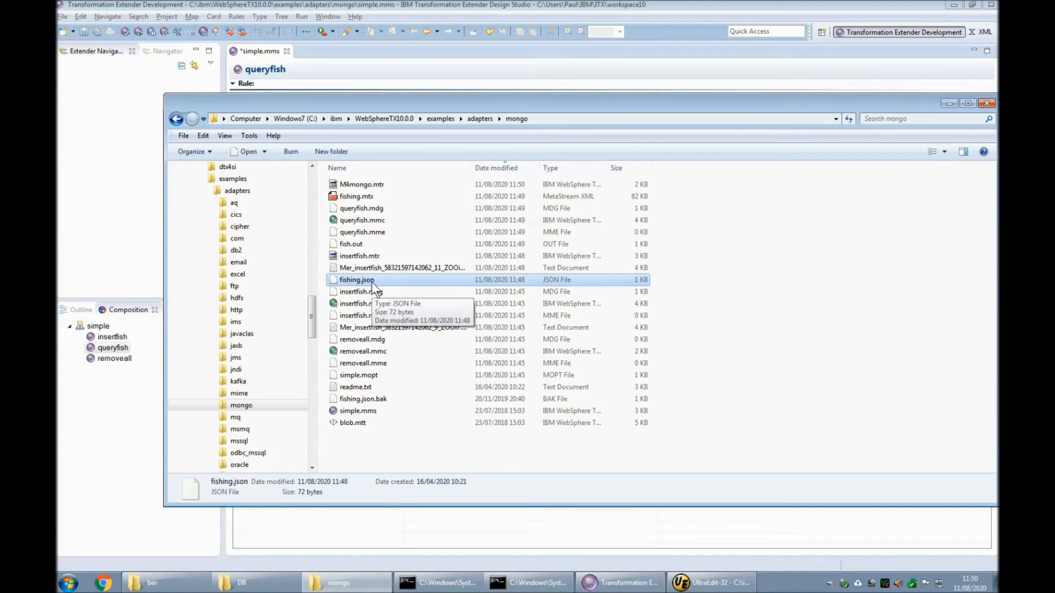
key("ctrl+c")
key("ctrl+v")
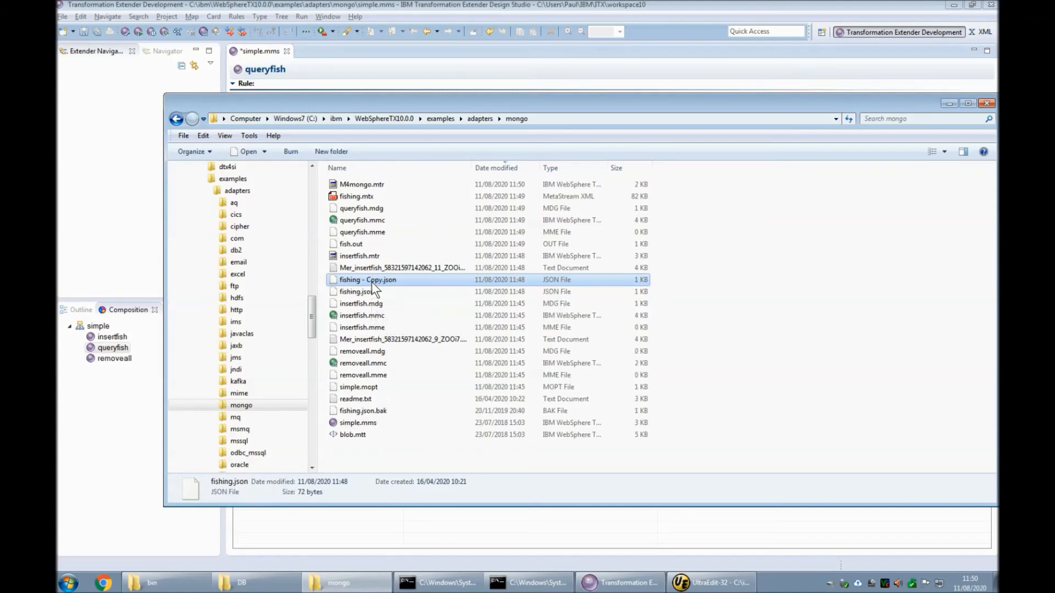
key("F2")
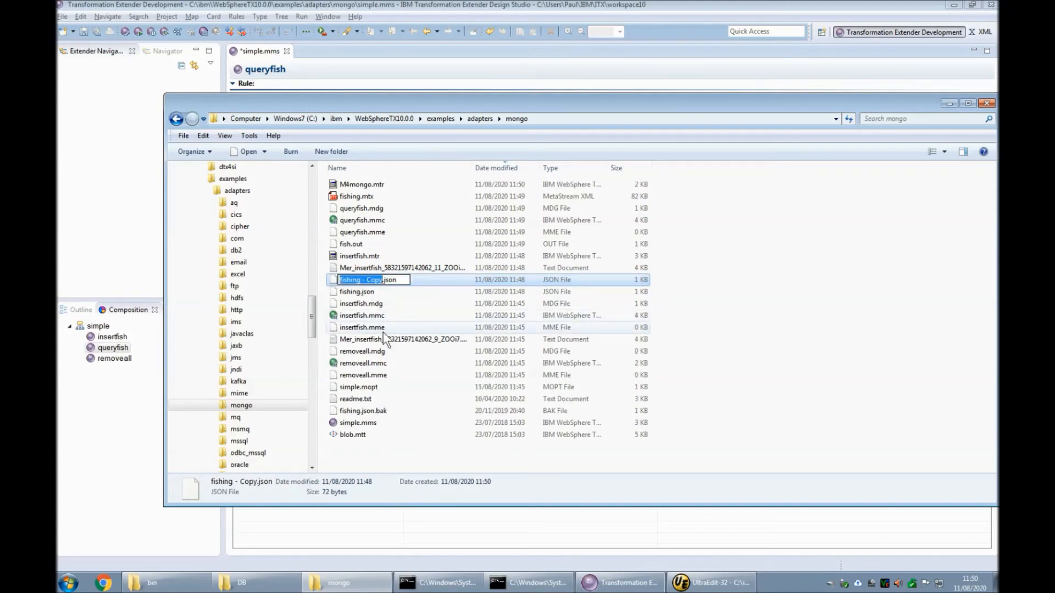
type("mfishing")
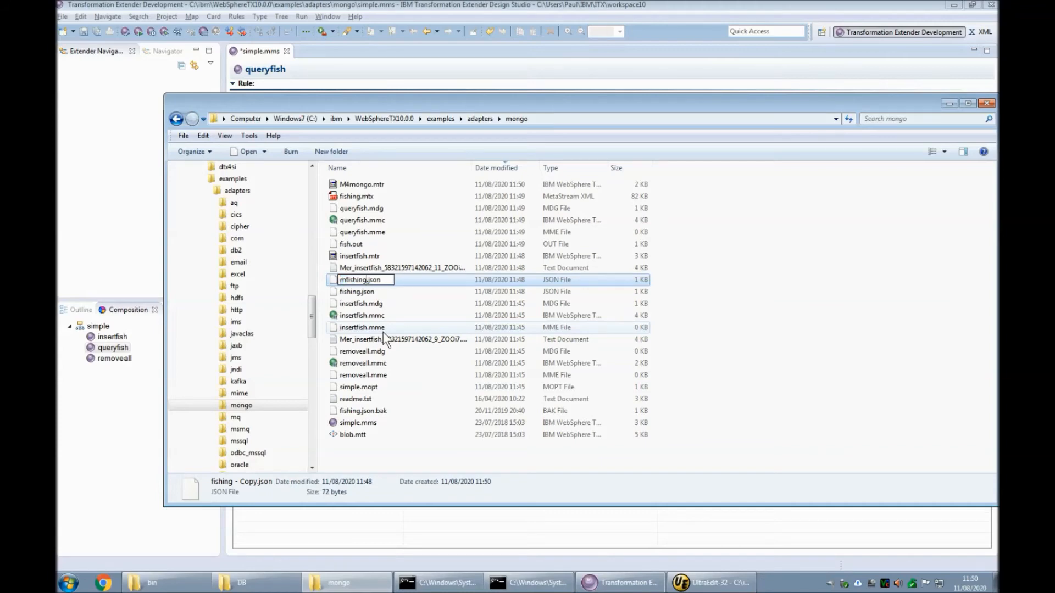
key("Return")
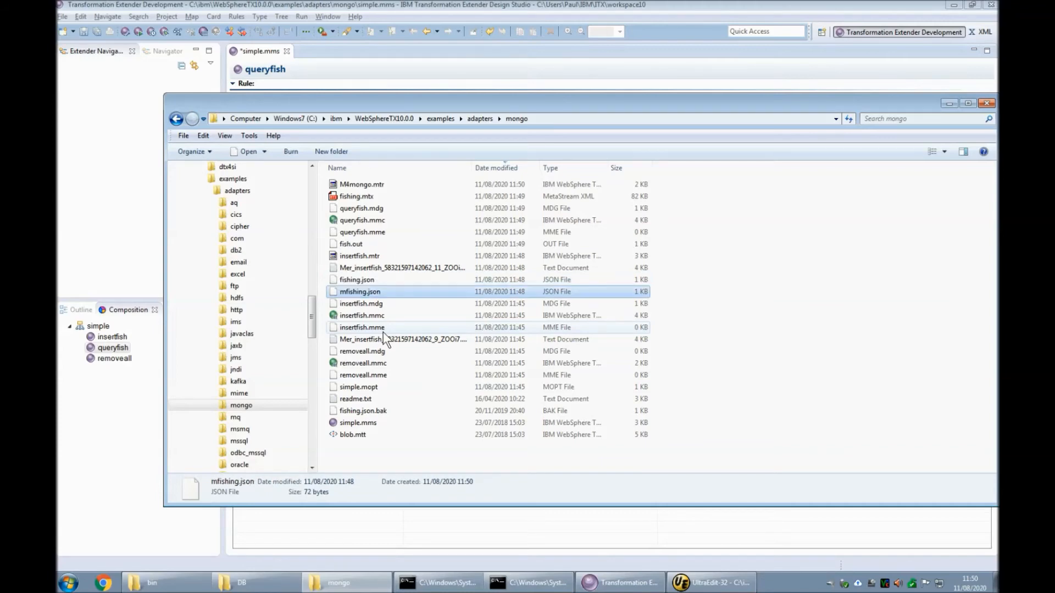
Step: Open mfishing.json in UltraEdit, reload M4mongo.mtr and move the mfishing.json window clear of the trace's settings
right_click(378, 291)
left_click(379, 293)
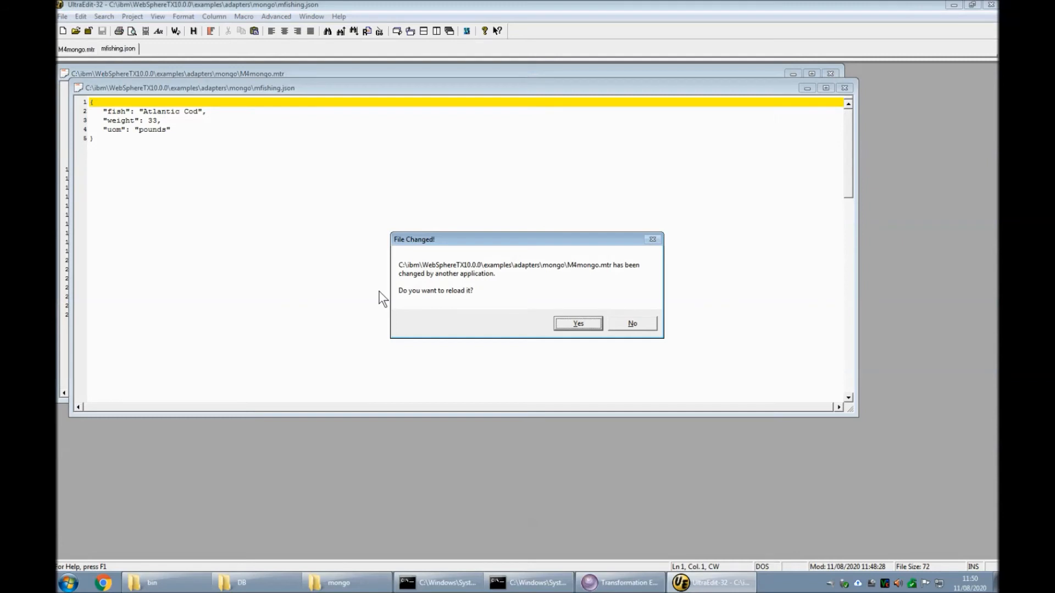
left_click(585, 323)
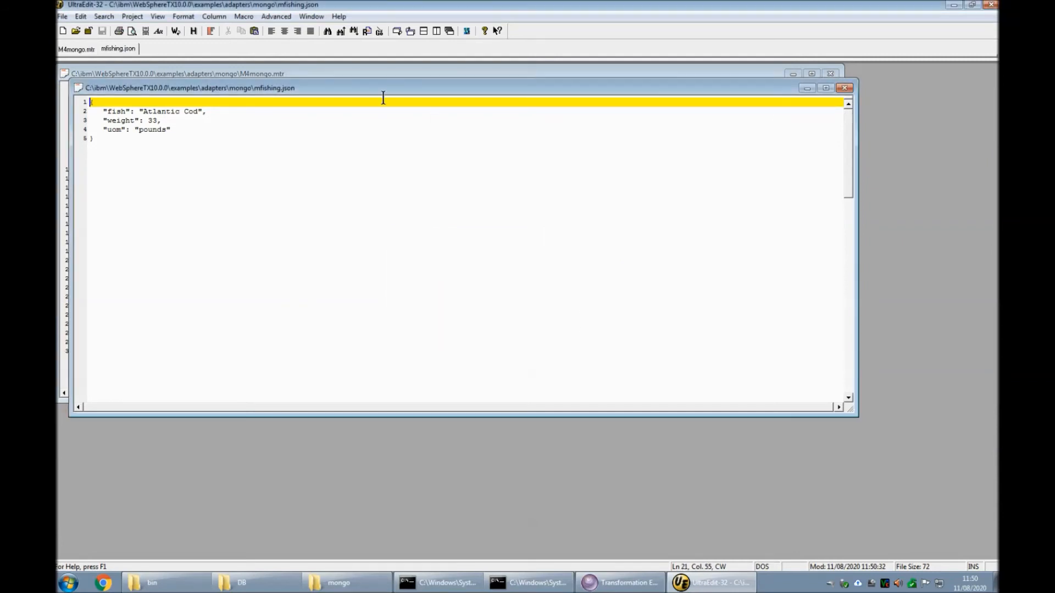
left_click_drag(393, 92, 484, 173)
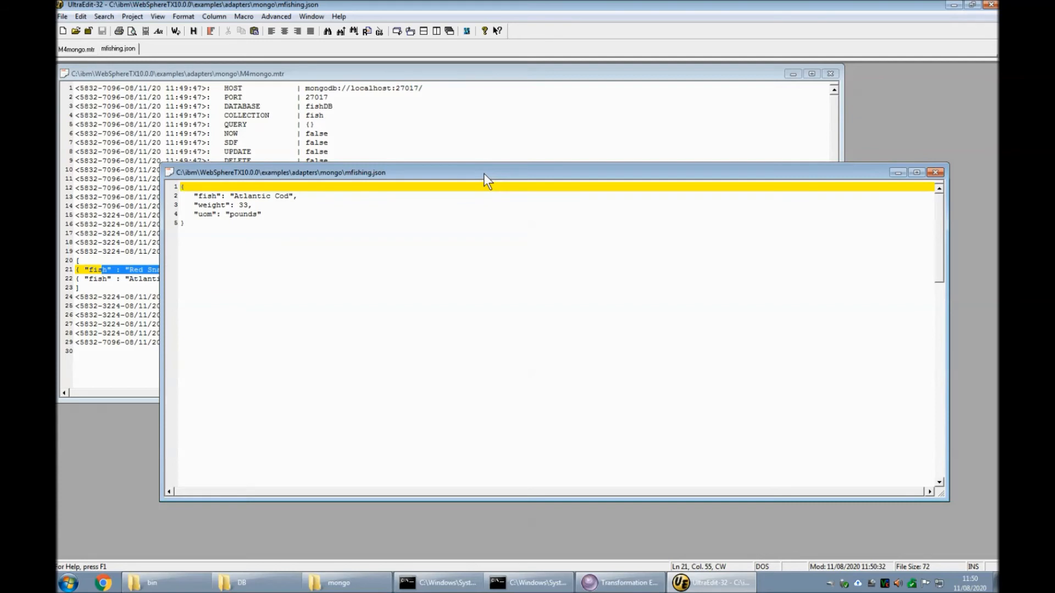
Step: Enclose the fish object in mfishing.json in square brackets, with each bracket on its own line
type("[")
key("Down")
key("Down")
key("Down")
key("Down")
type("]")
key("Up")
key("Up")
key("Up")
key("Up")
key("Return")
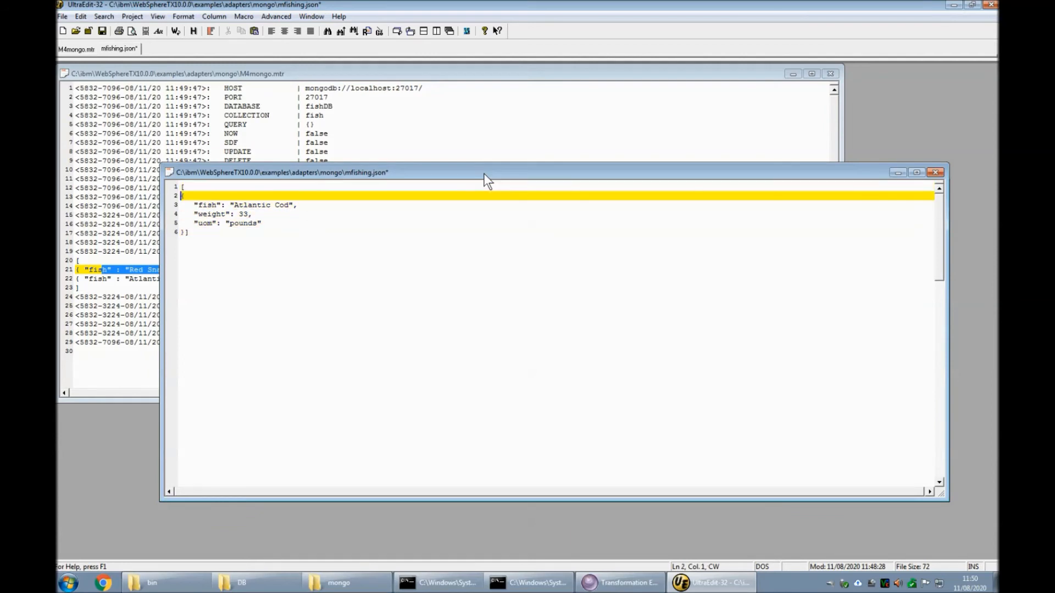
key("Down")
key("Down")
key("Down")
key("Down")
key("Right")
key("Return")
key("Up")
key("Up")
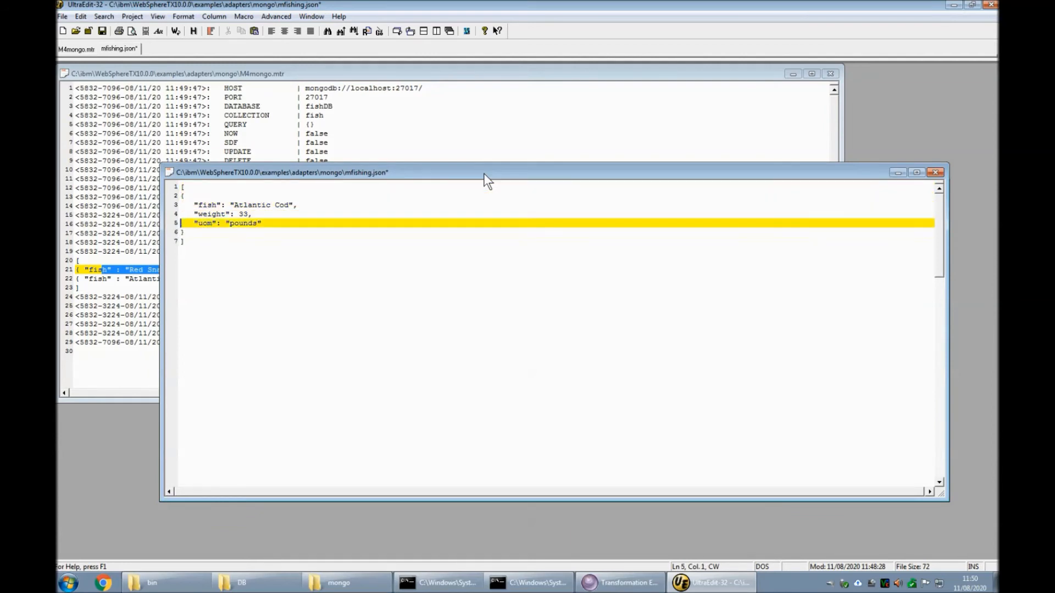
Step: Indent the five lines of the fish object, including its braces, inside the square brackets of mfishing.json
key("Up")
key("Up")
key("Up")
key("Tab")
key("Down")
key("Tab")
key("Down")
key("Tab")
key("Down")
key("Tab")
key("Down")
key("Tab")
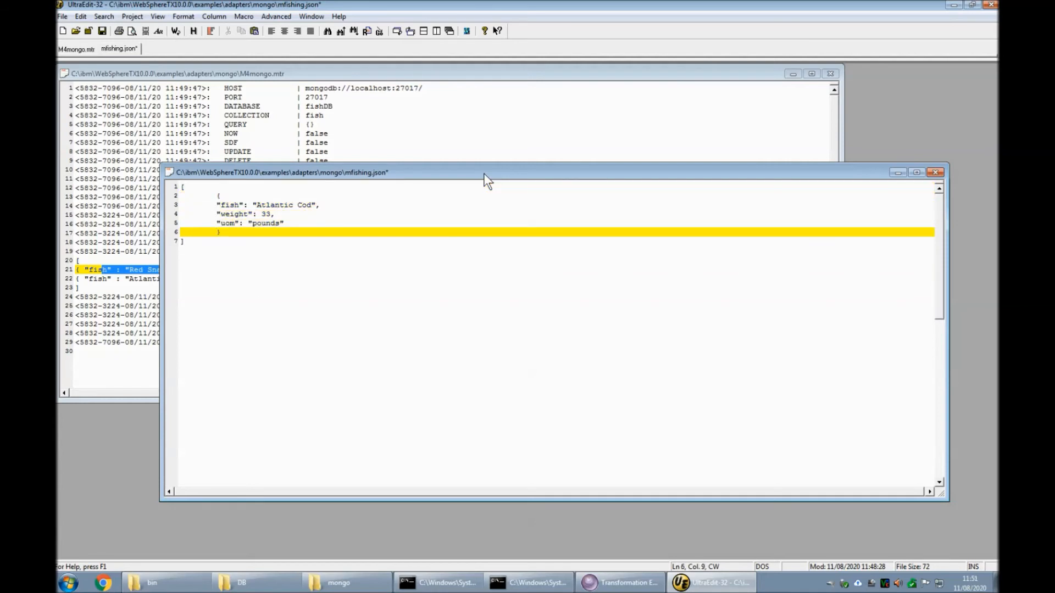
Step: Duplicate the complete Atlantic Cod object directly below itself within the square brackets
key("Up")
key("Up")
key("Up")
key("Up")
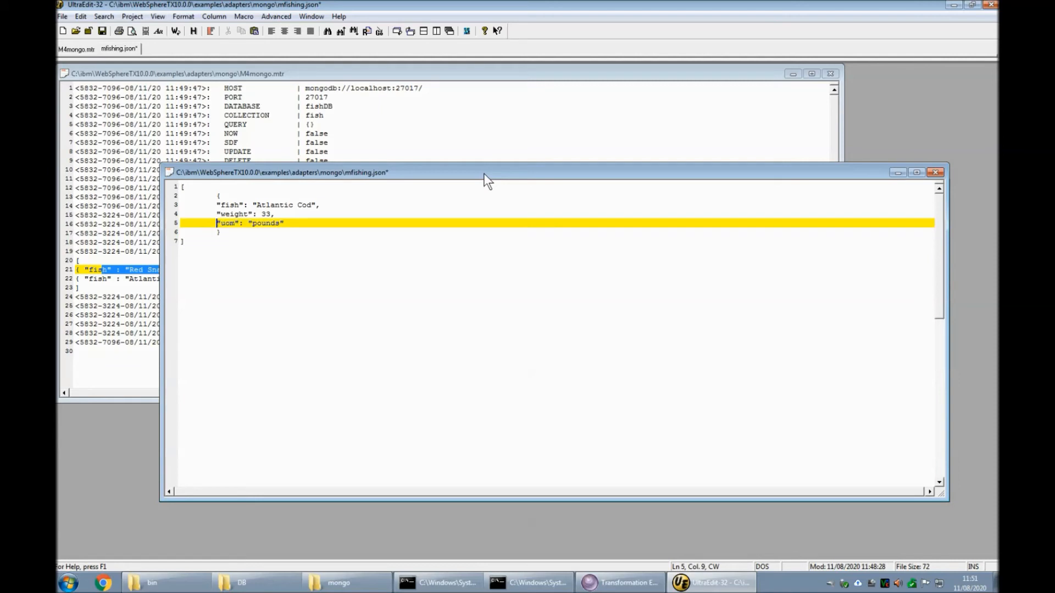
key("shift+Down")
key("shift+Down")
key("shift+Down")
key("shift+Down")
key("shift+Down")
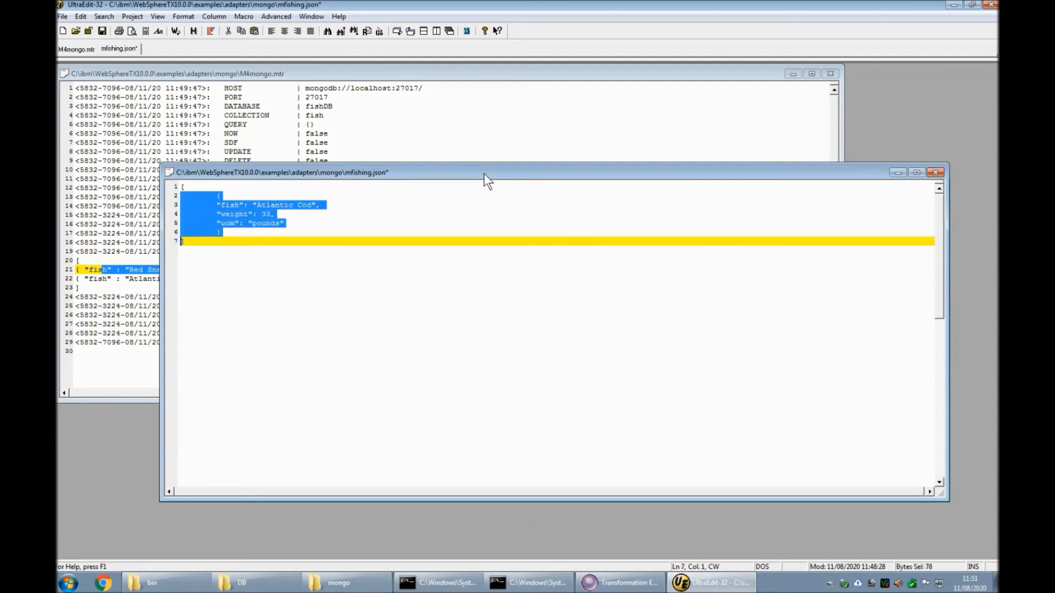
key("ctrl+x")
key("ctrl+v")
key("ctrl+v")
Step: Add a comma after the first fish object's closing brace to separate the two objects
key("Up")
key("Up")
key("Up")
key("Up")
key("Up")
key("Up")
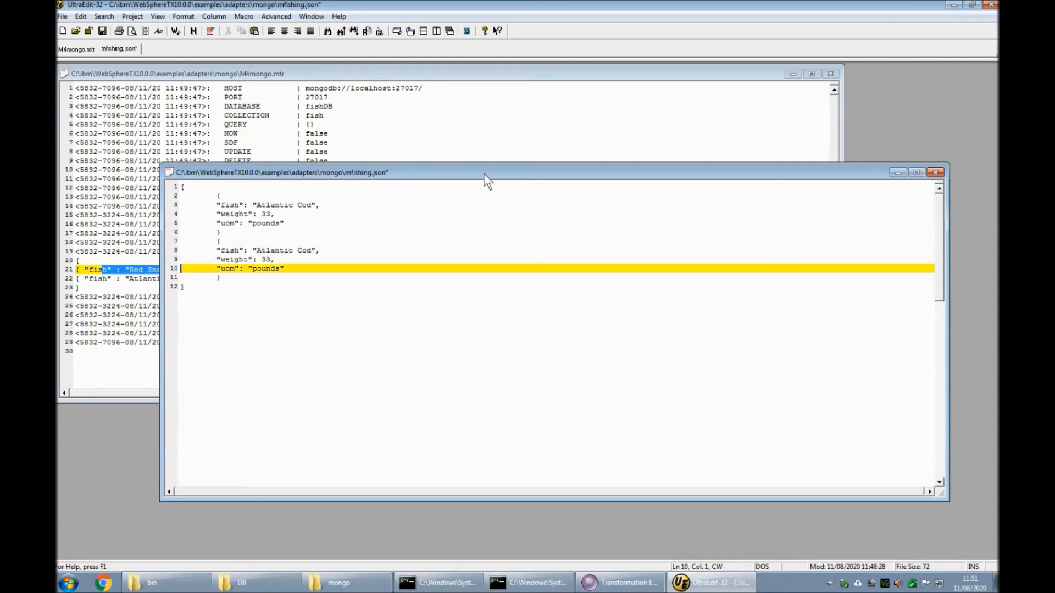
key("End")
type(",")
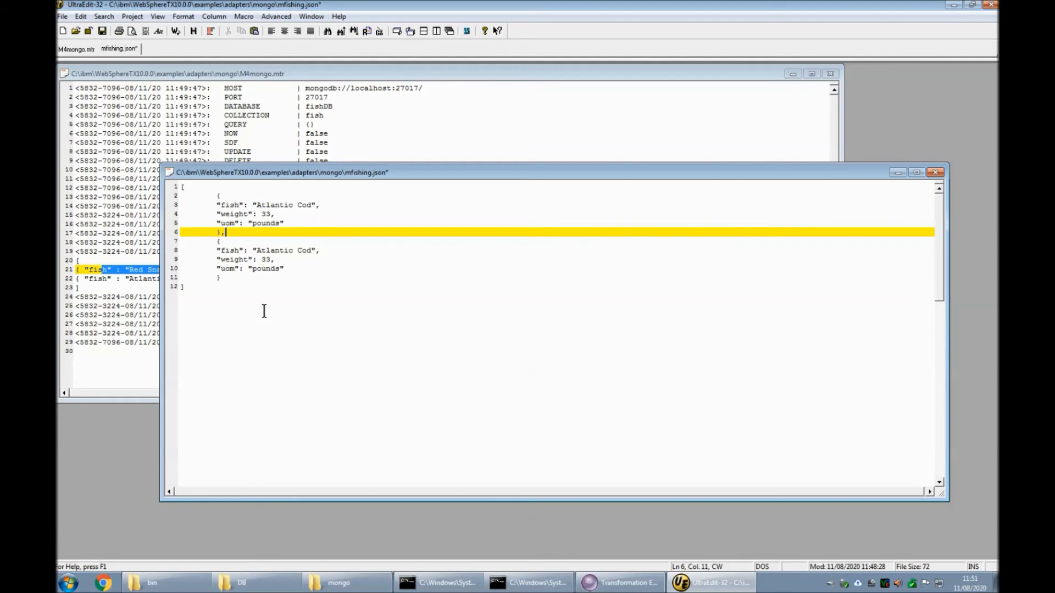
Step: Change the second object's fish to Whale and its weight to 3399, and save mfishing.json
left_click_drag(256, 251, 312, 254)
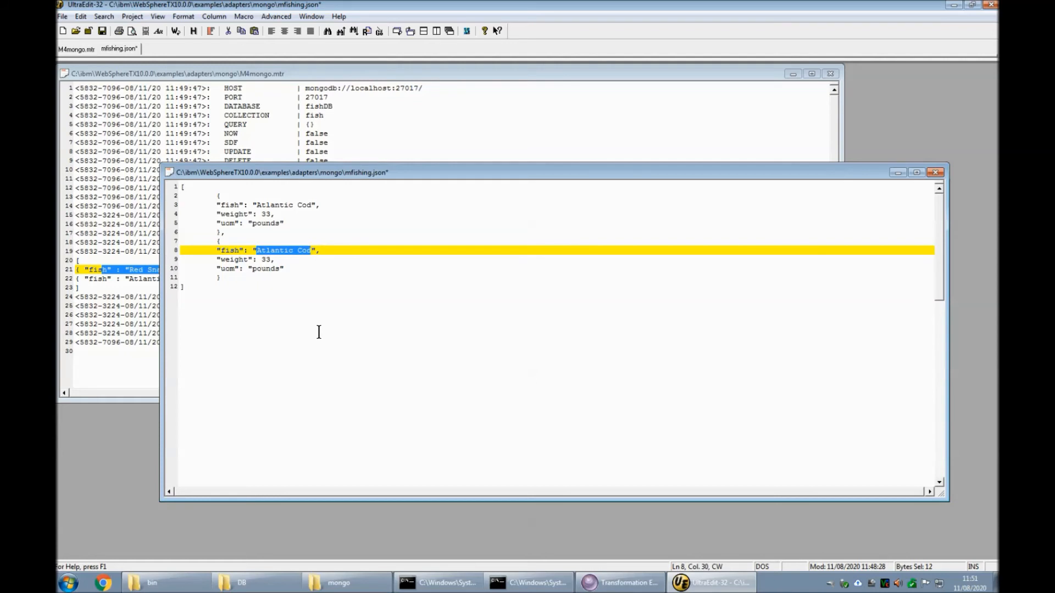
type("Whale")
key("Down")
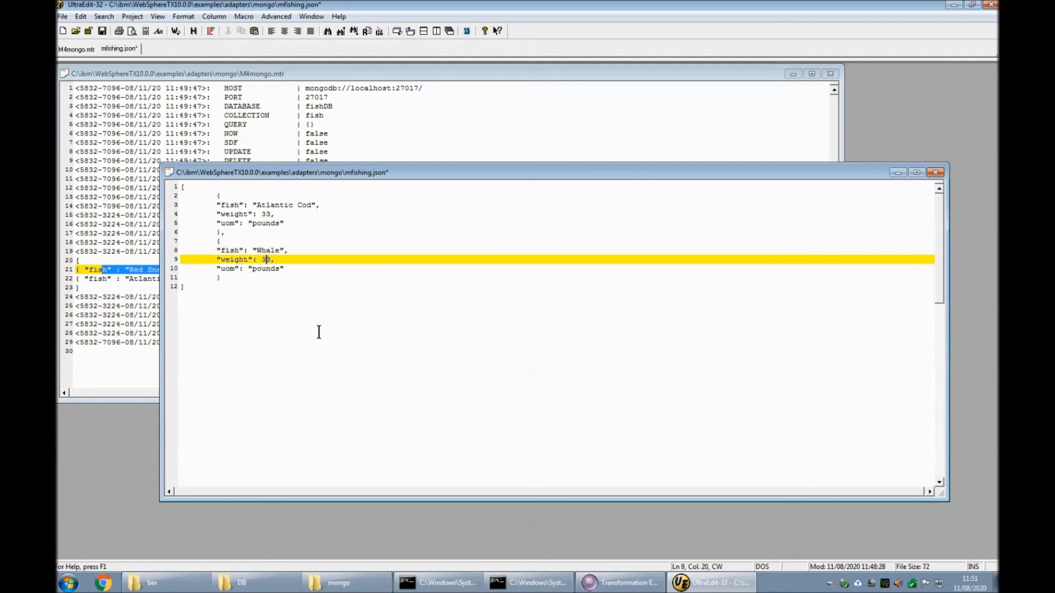
type("99")
key("ctrl+s")
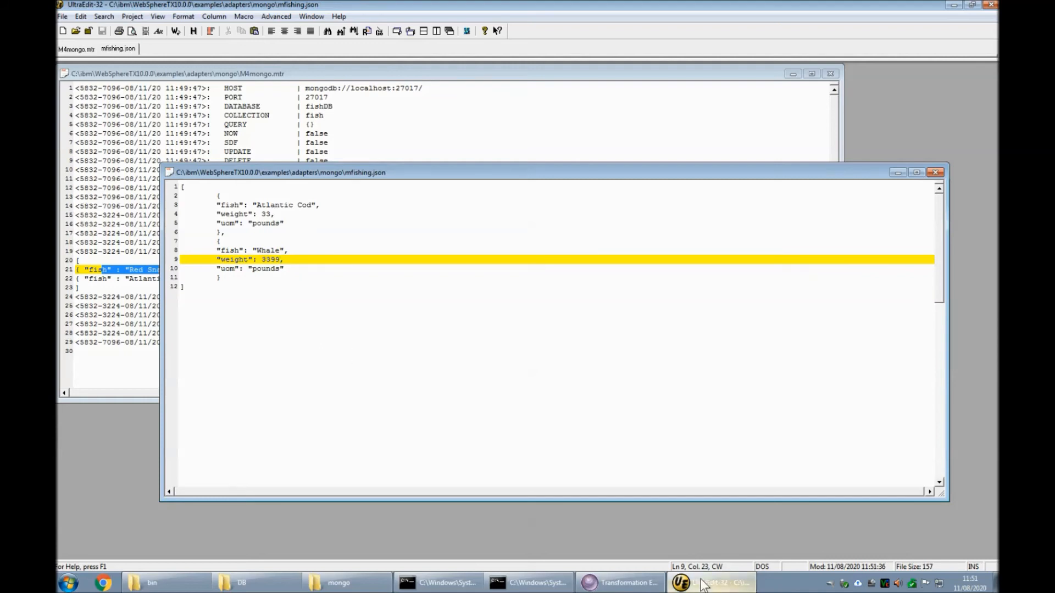
Step: In Design Studio, set the Metadata and TypeTree of queryfish's input1 card to mfishing.json, without replacing similar tree paths in all maps
mouse_move(627, 585)
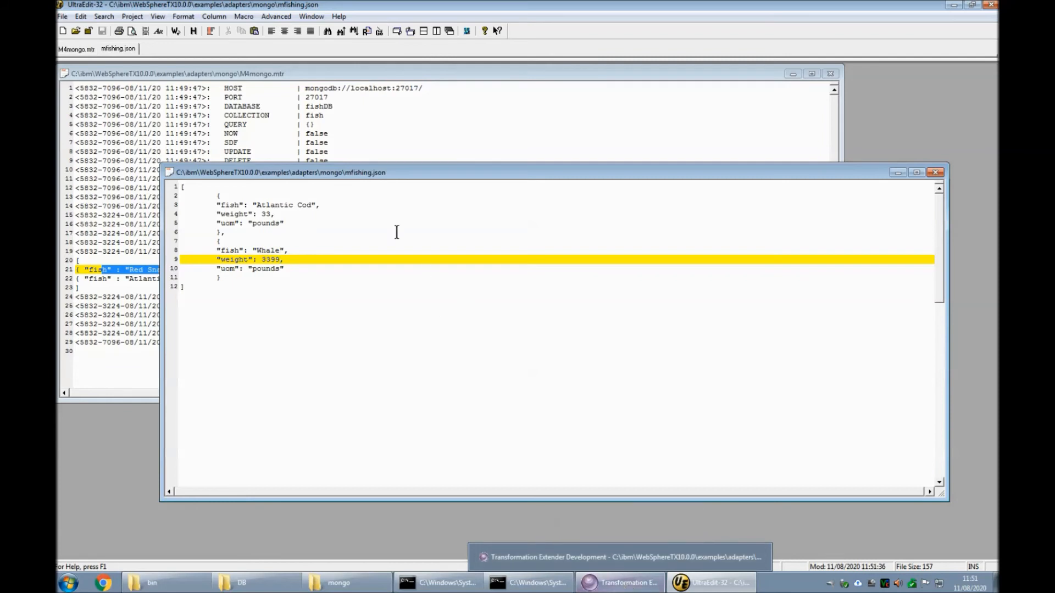
left_click(624, 585)
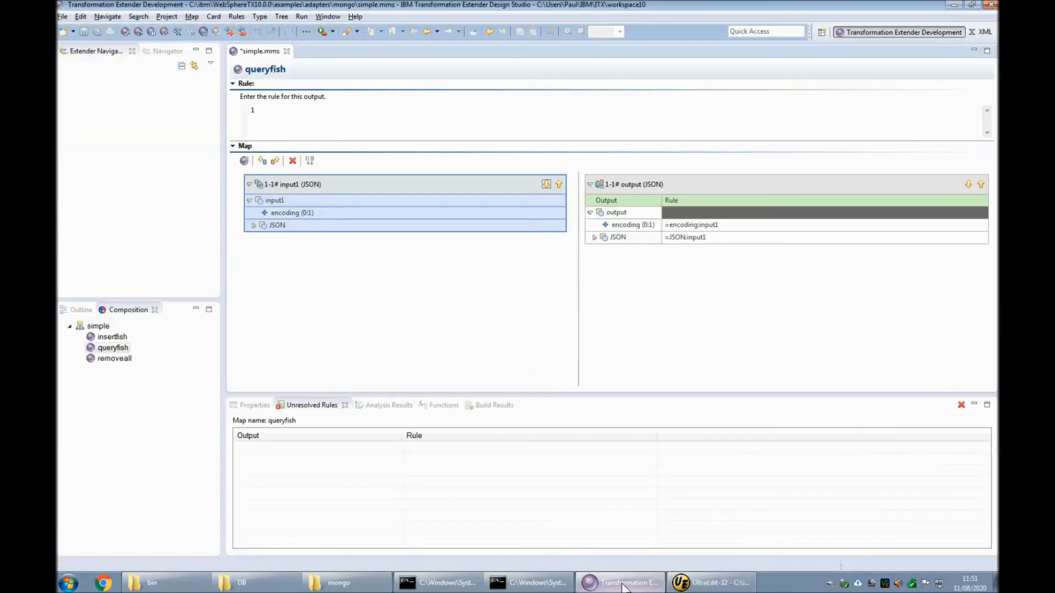
left_click(117, 347)
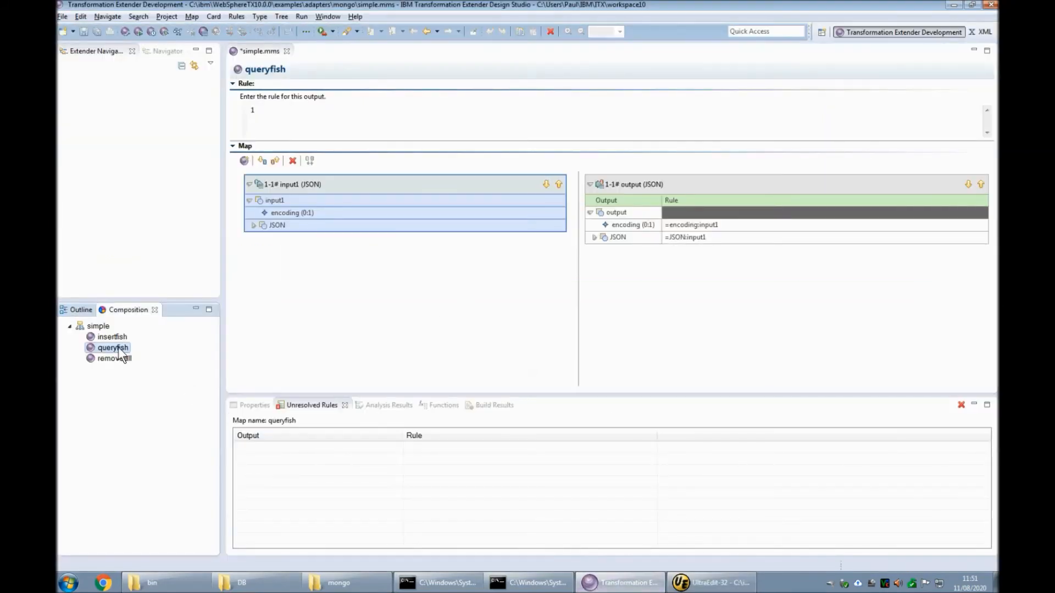
double_click(314, 182)
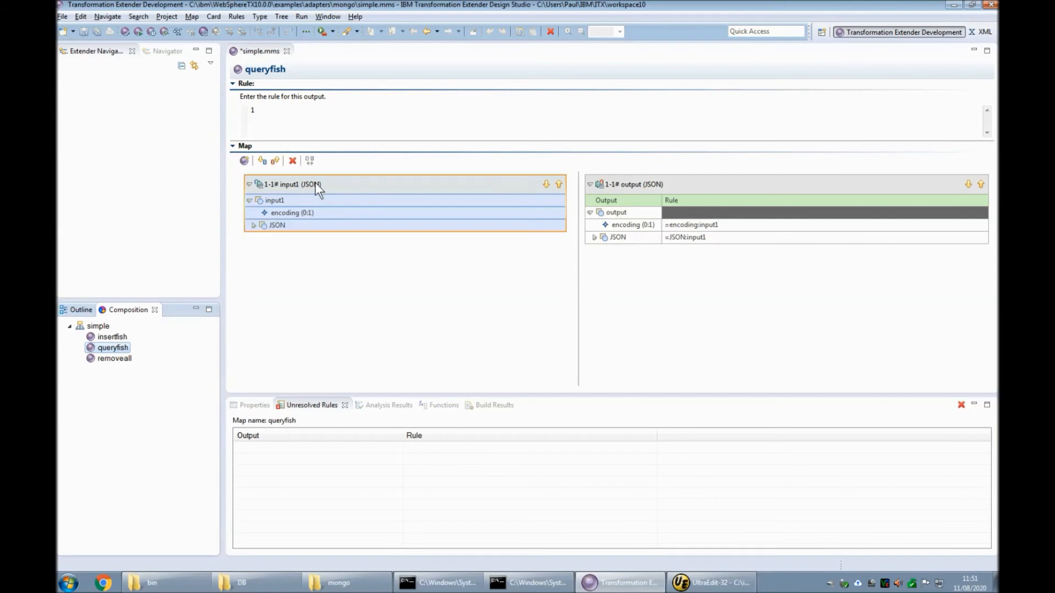
left_click(669, 139)
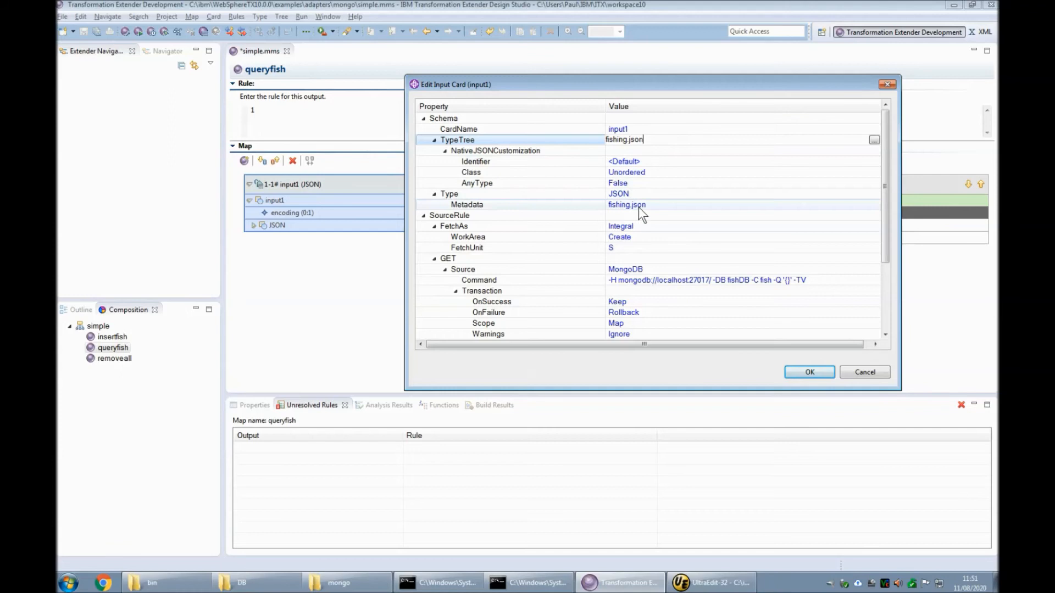
left_click(659, 204)
type("m")
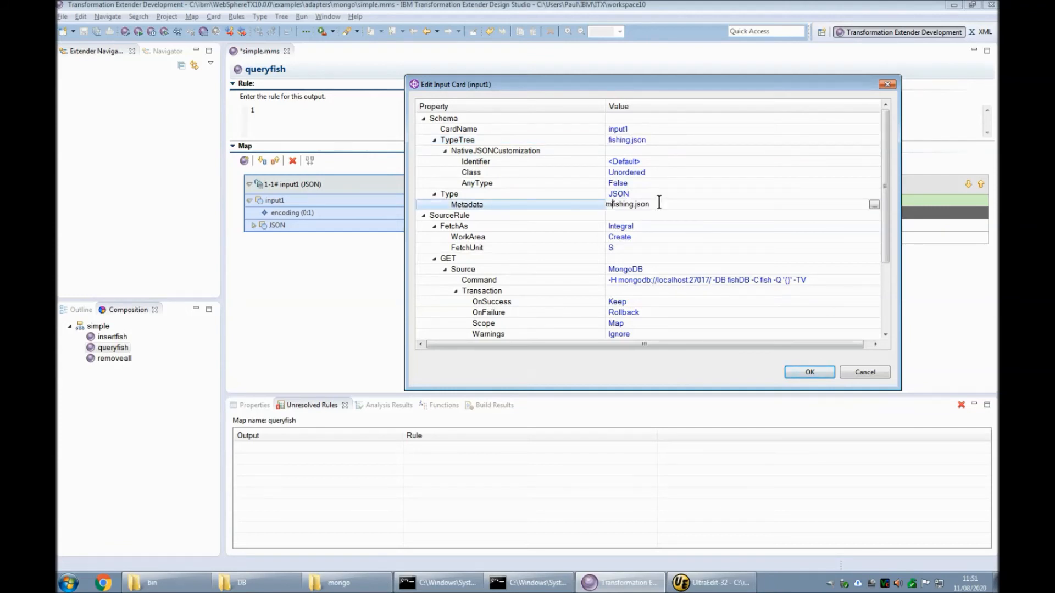
left_click(666, 138)
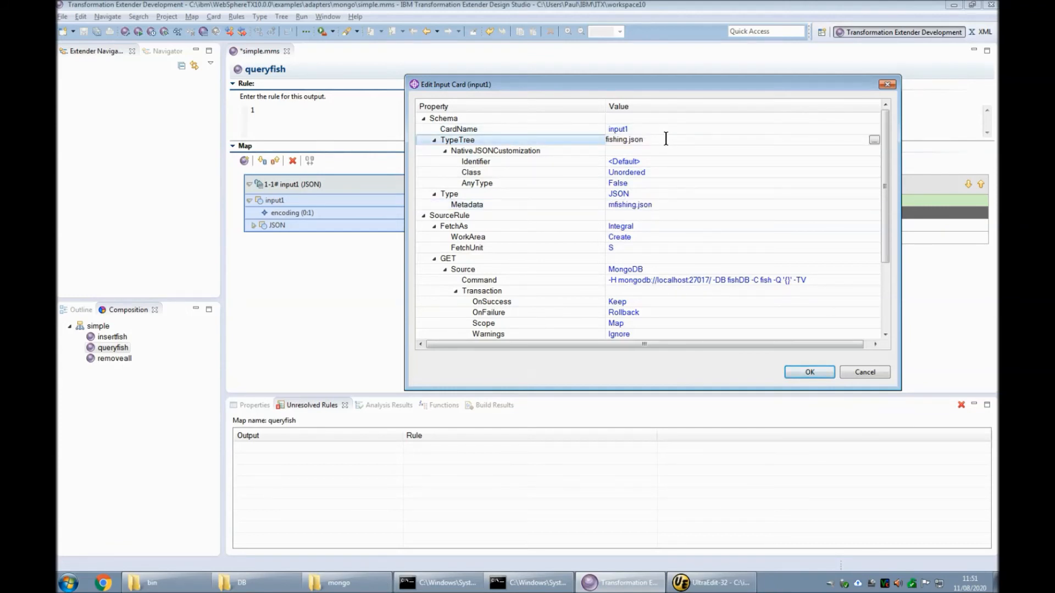
type("m")
left_click(817, 370)
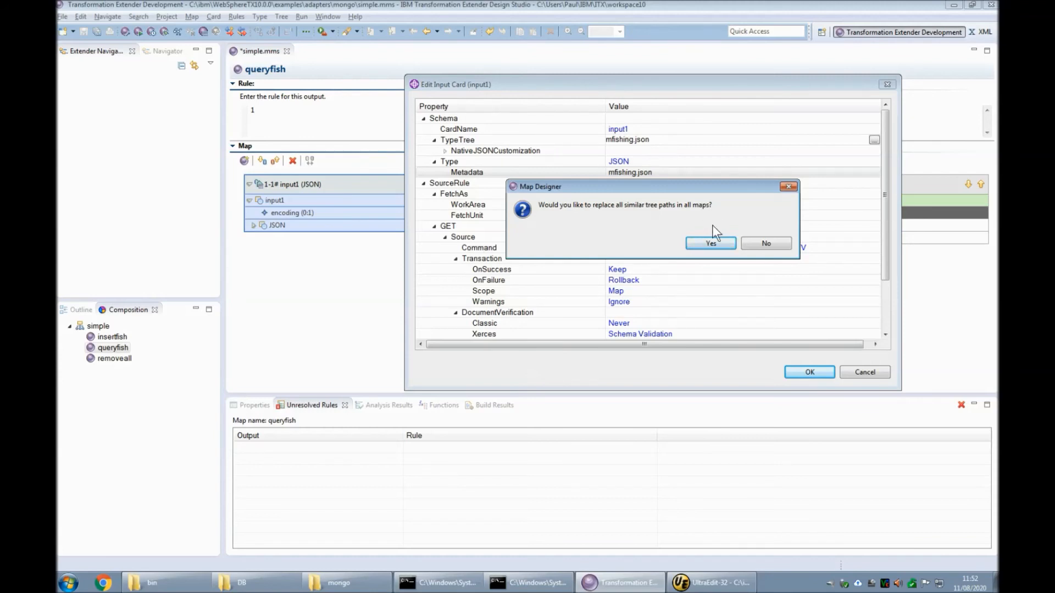
left_click(765, 243)
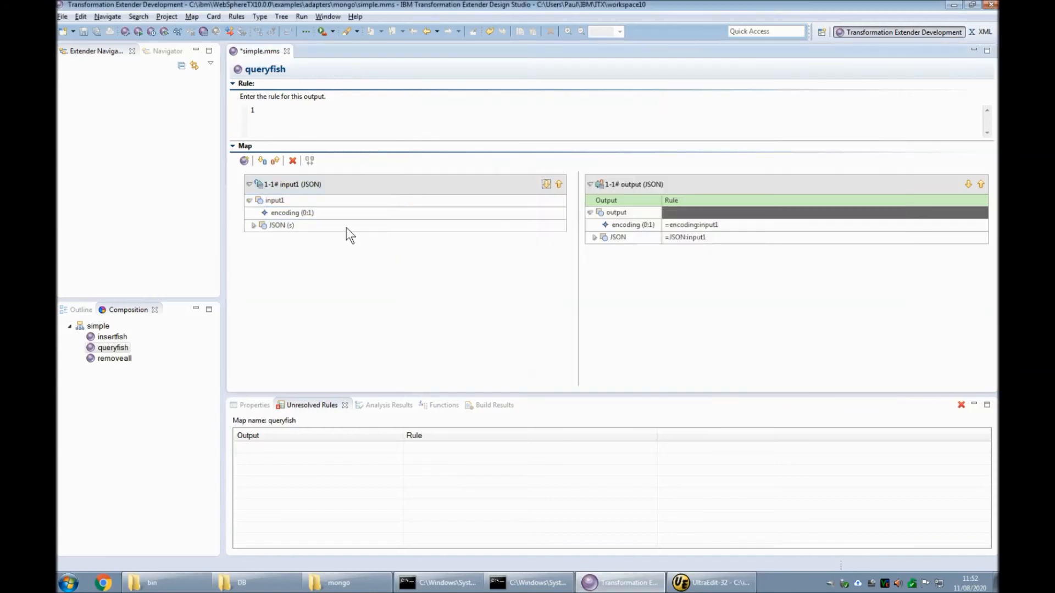
Step: Expand both cards' JSON groups and set the output card's Metadata and TypeTree to mfishing.json, leaving other maps' tree paths alone
left_click(269, 226)
left_click(253, 224)
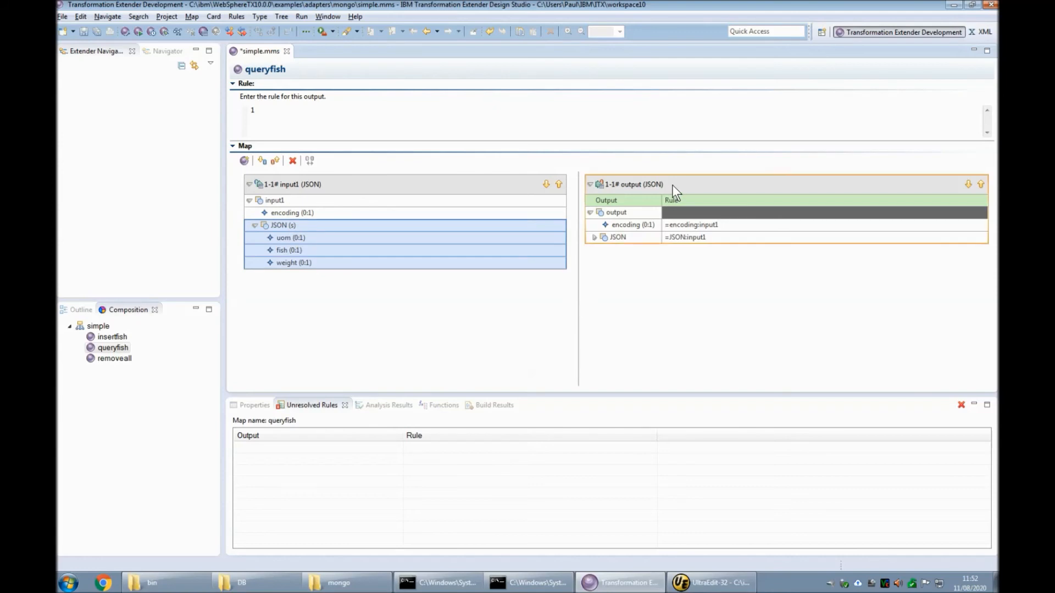
left_click(595, 238)
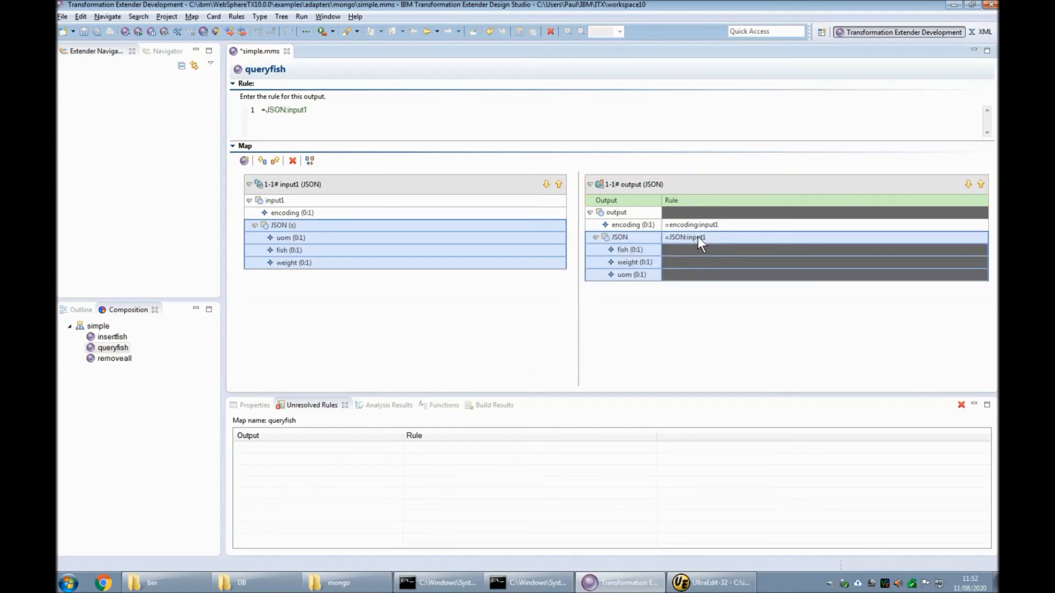
double_click(660, 184)
left_click(664, 205)
key("Home")
type("m")
left_click(671, 139)
key("Home")
type("m")
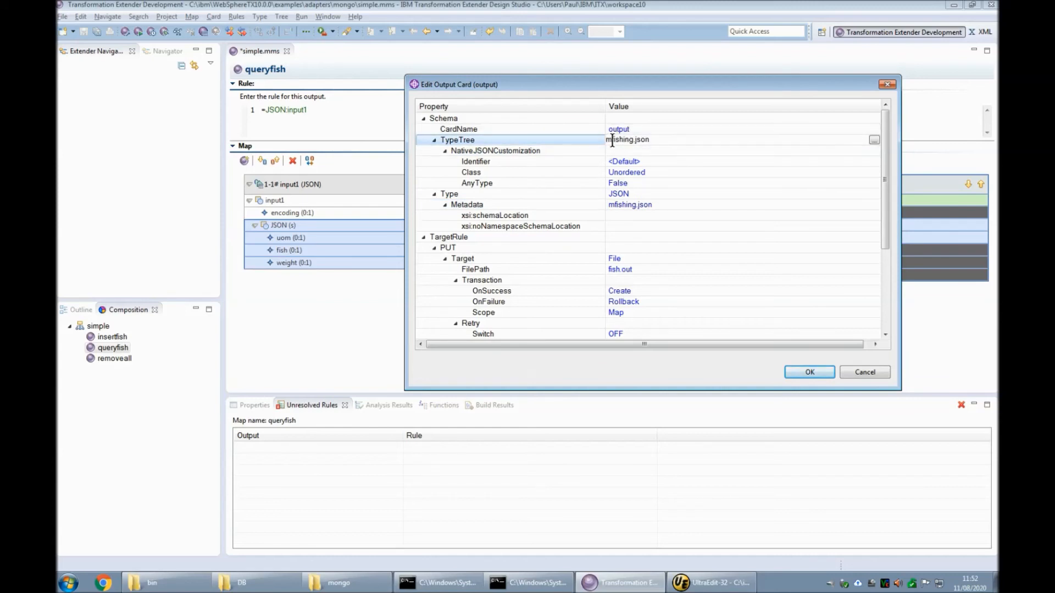
left_click(815, 370)
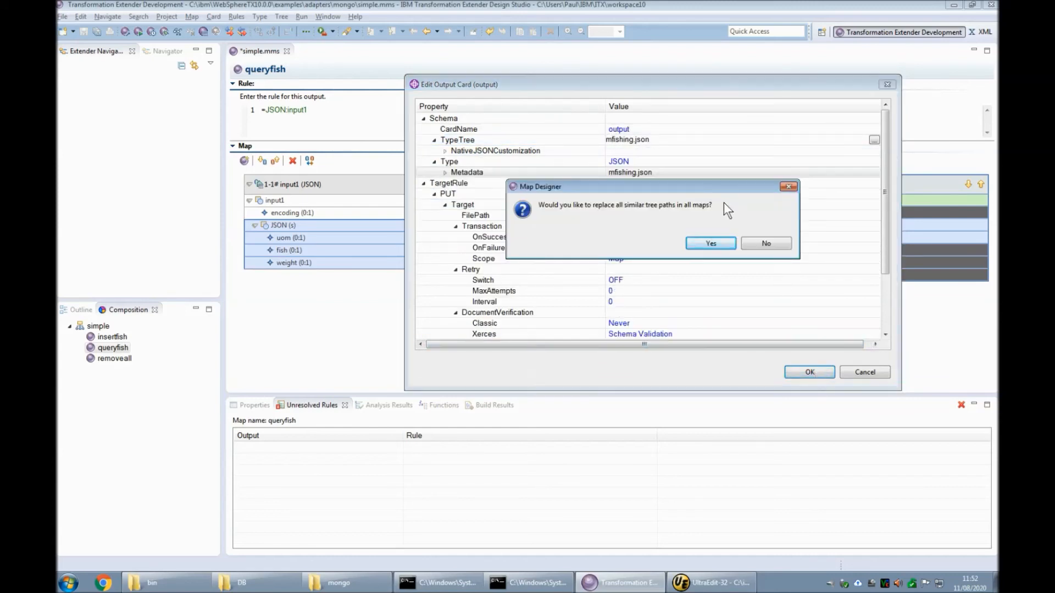
left_click(756, 244)
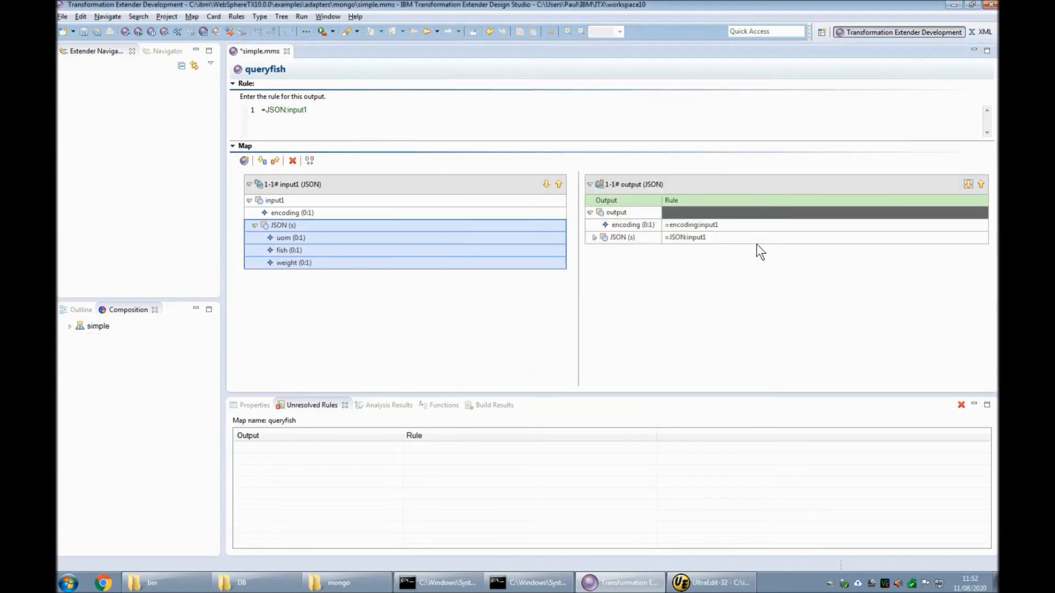
Step: Expand the output's JSON (s) group and set its rule to =f_MultipleFish(JSON:input1)
left_click(594, 237)
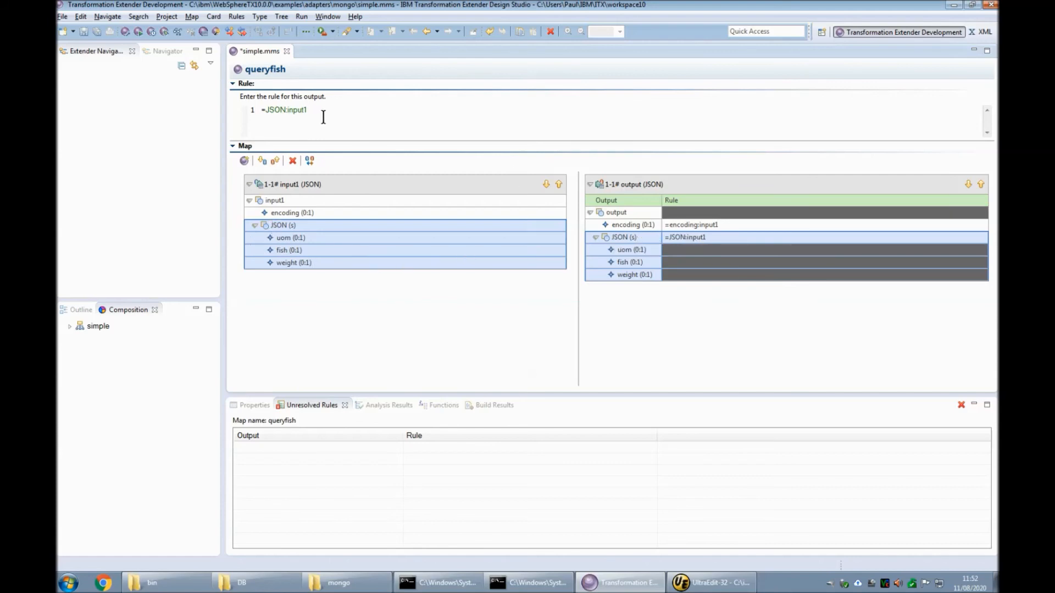
left_click_drag(309, 110, 266, 110)
key("Left")
type("f_MultipleFish(JSON:input1)")
key("Return")
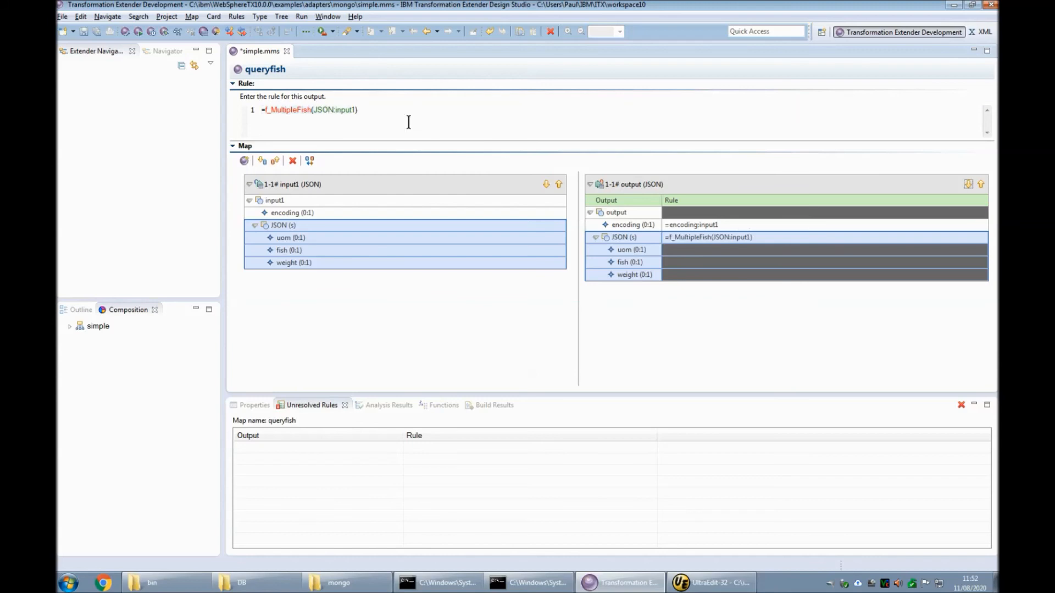
Step: Expand the simple composition down to queryfish and create the f_MultipleFish map from the output rule with the Functional Map Wizard
left_click(69, 326)
left_click(80, 347)
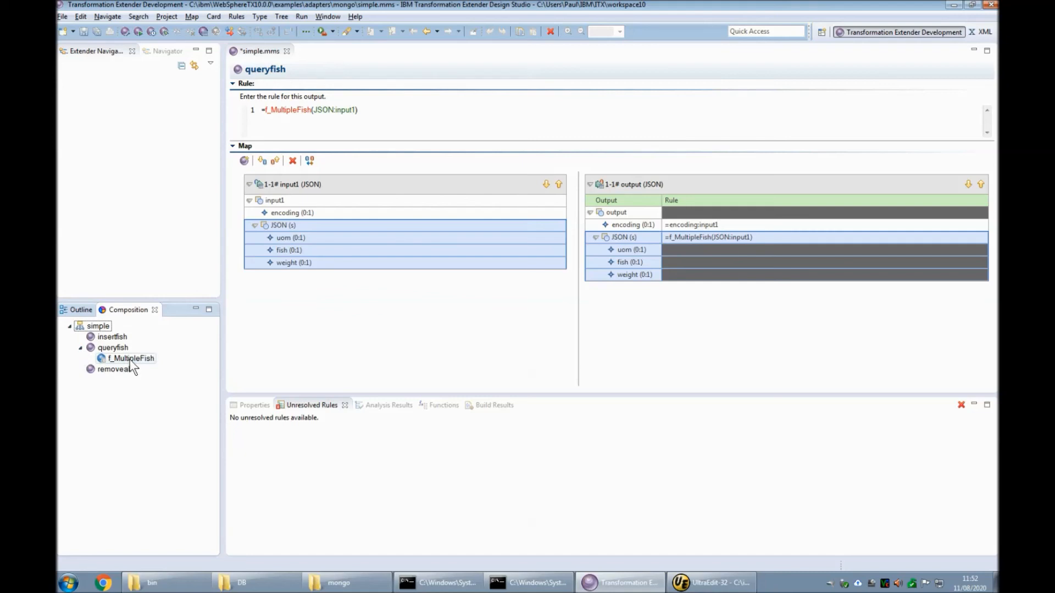
right_click(696, 230)
right_click(680, 239)
left_click(741, 401)
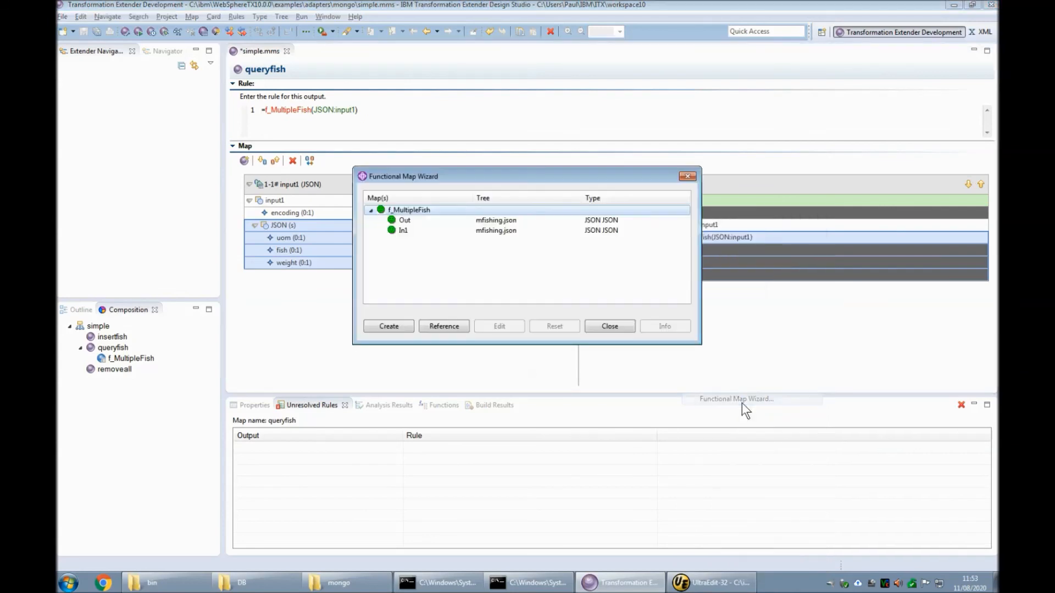
left_click(389, 327)
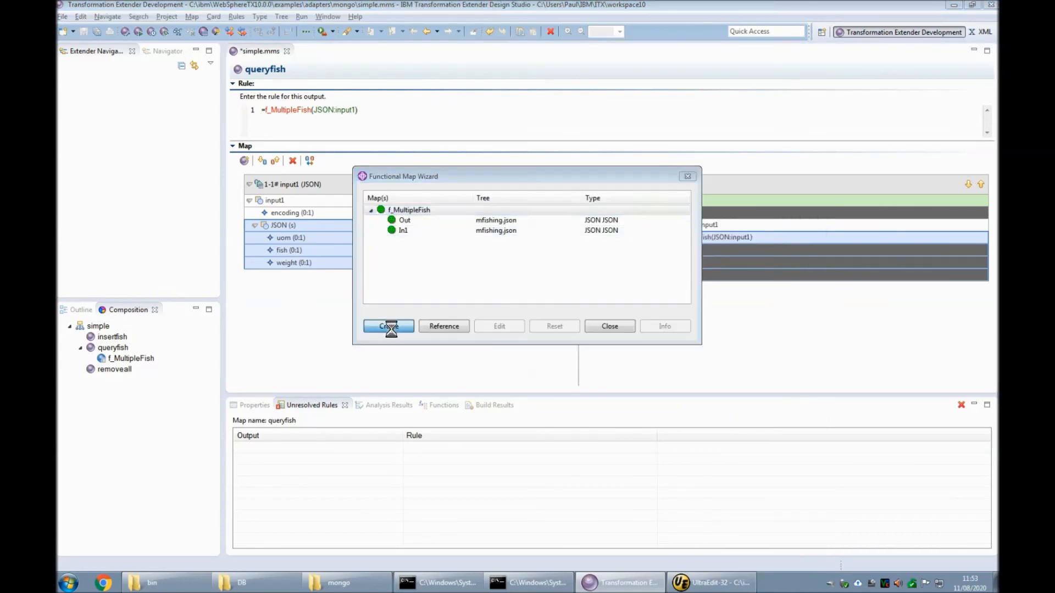
left_click(621, 325)
Step: In the f_MultipleFish map, map In1's uom, fish and weight to the matching Out fields
left_click(135, 357)
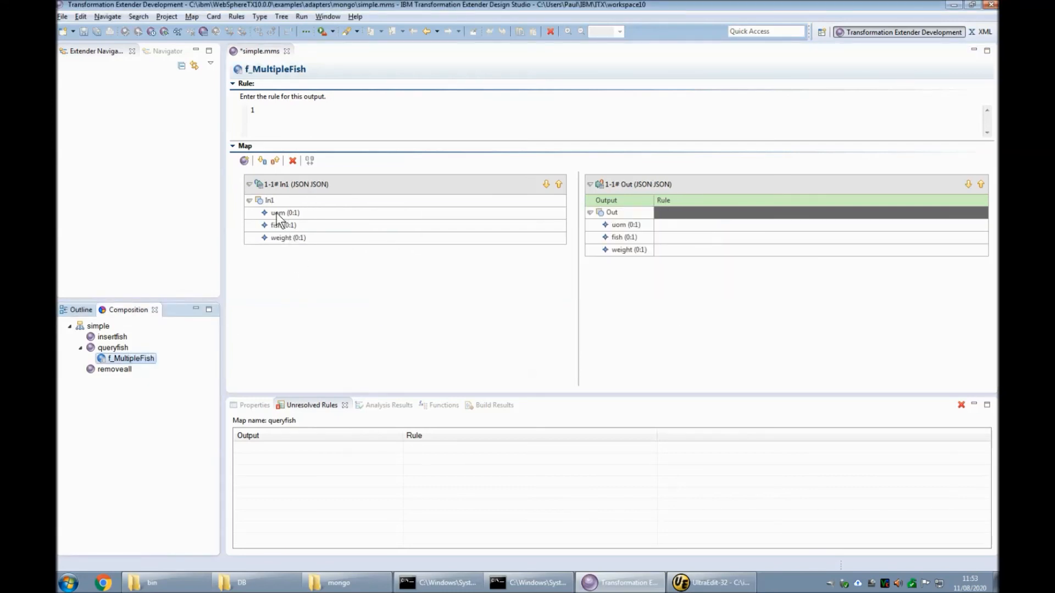
left_click_drag(281, 213, 667, 226)
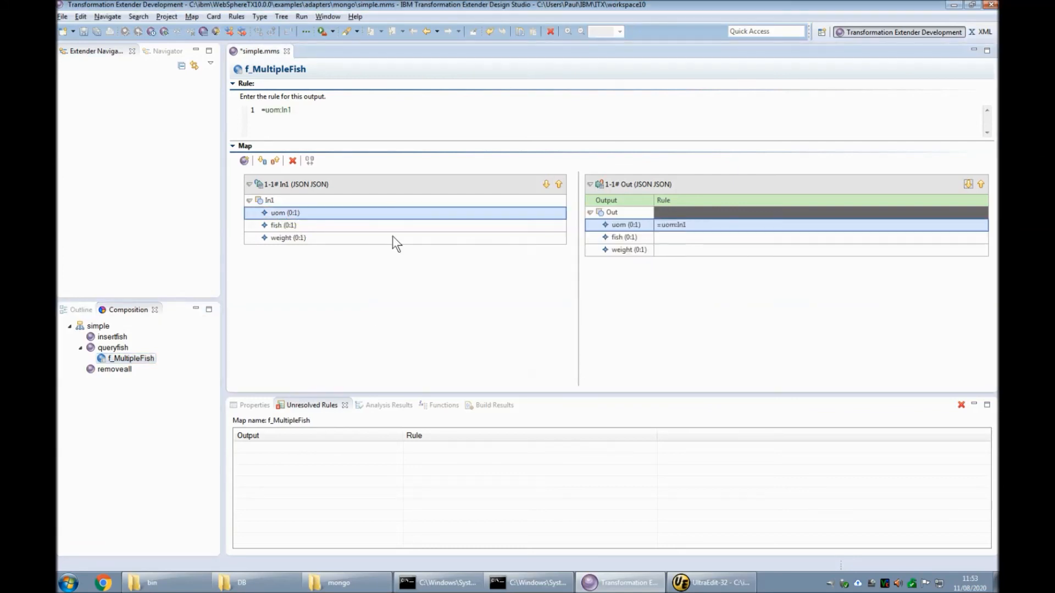
left_click_drag(288, 225, 691, 239)
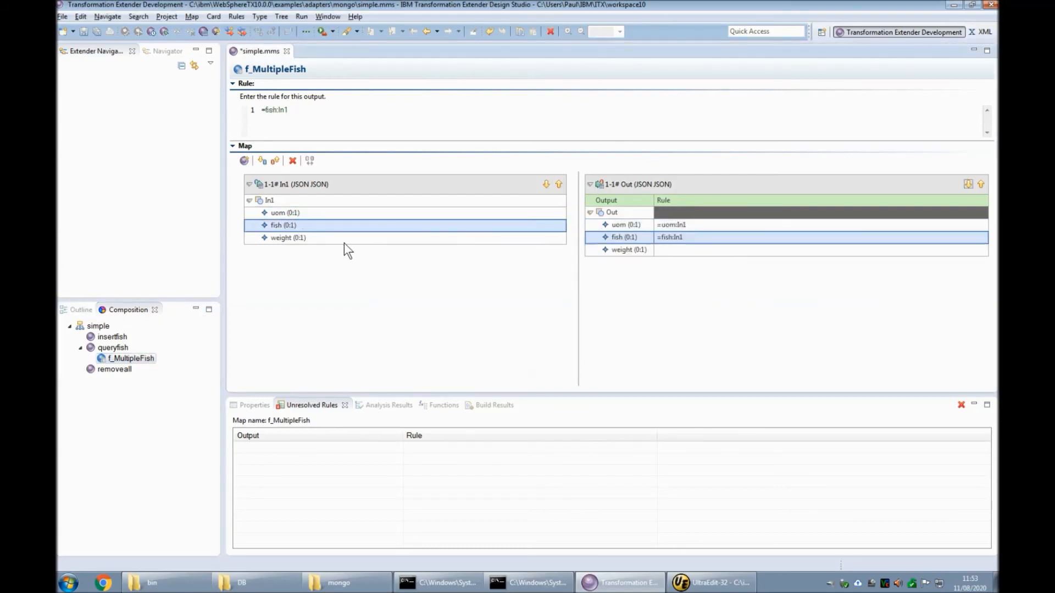
left_click_drag(290, 239, 681, 250)
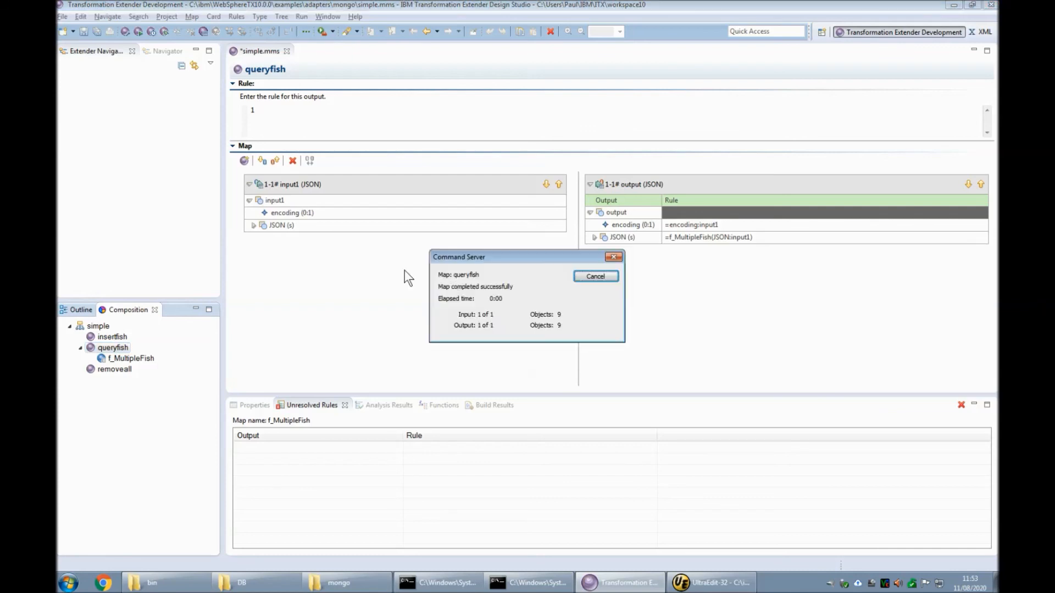
Step: Dismiss the queryfish run result, open fish.out from the mongo folder in UltraEdit, reload M4mongo.mtr and examine the output array
left_click(595, 276)
left_click(344, 584)
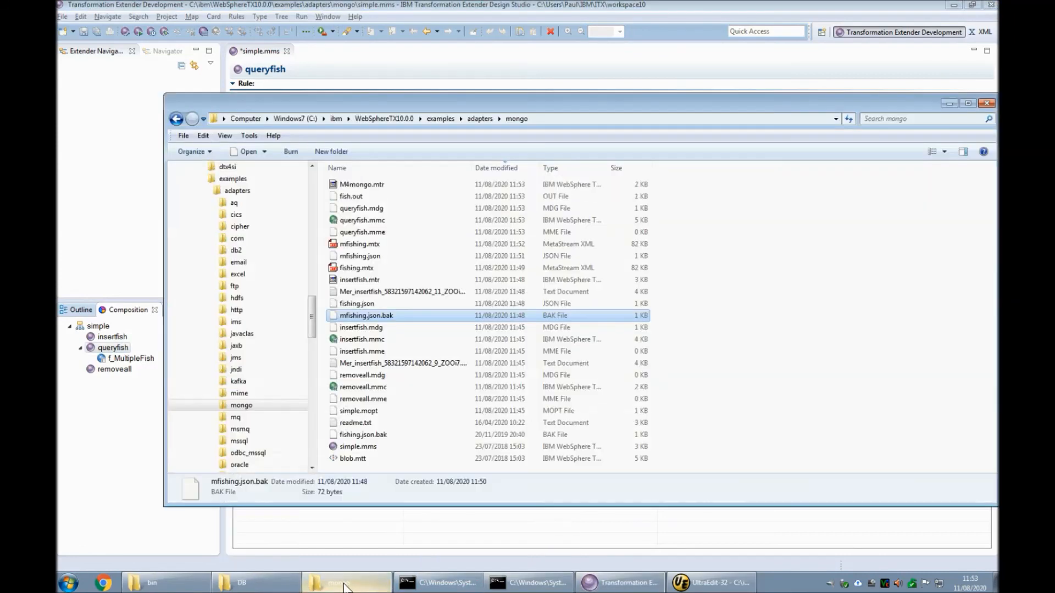
right_click(352, 197)
key("Return")
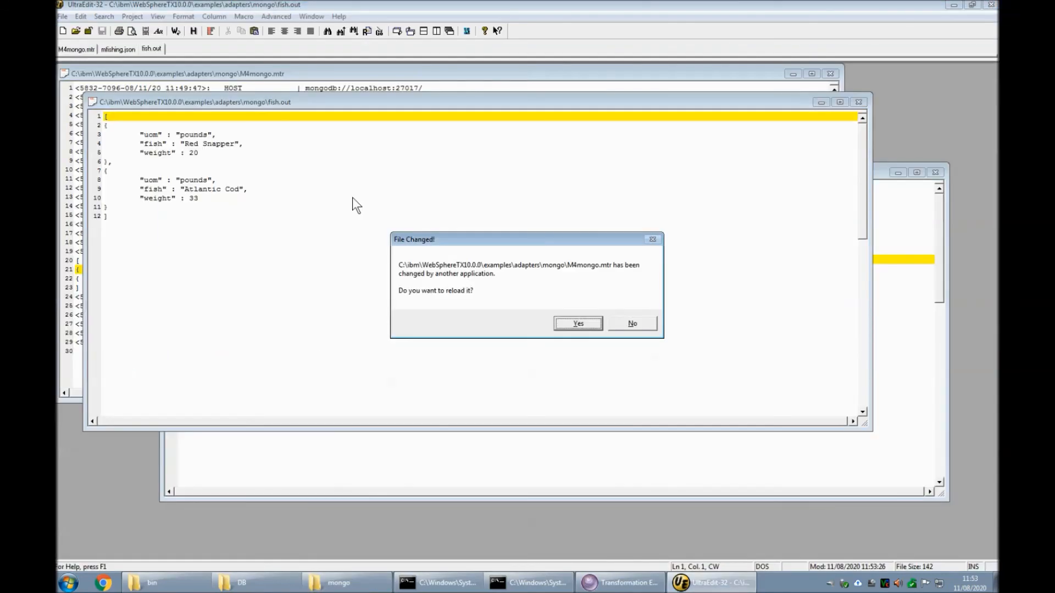
left_click(582, 322)
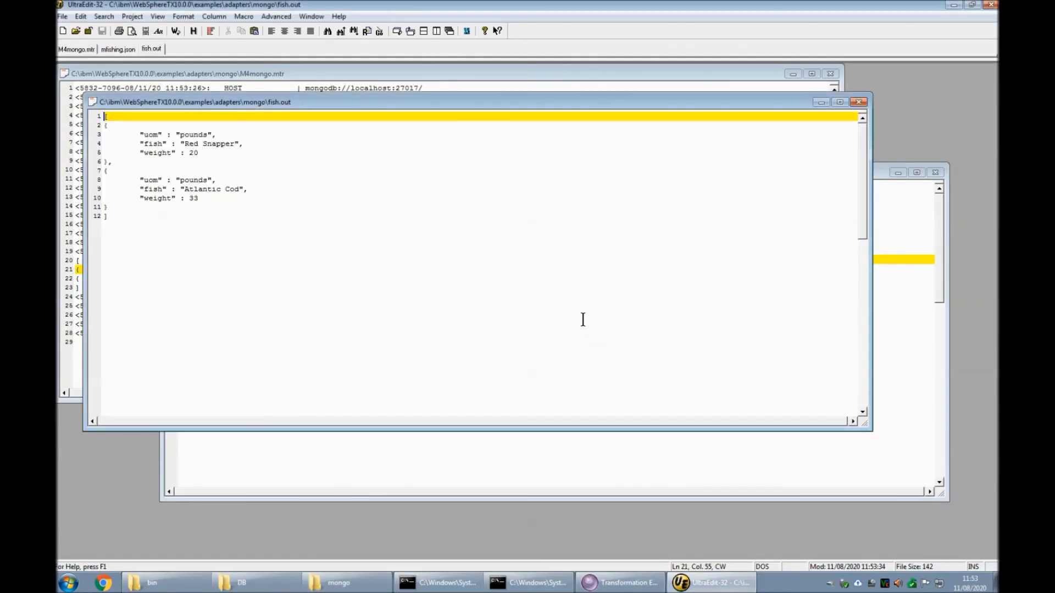
left_click_drag(141, 225, 90, 113)
left_click(203, 227)
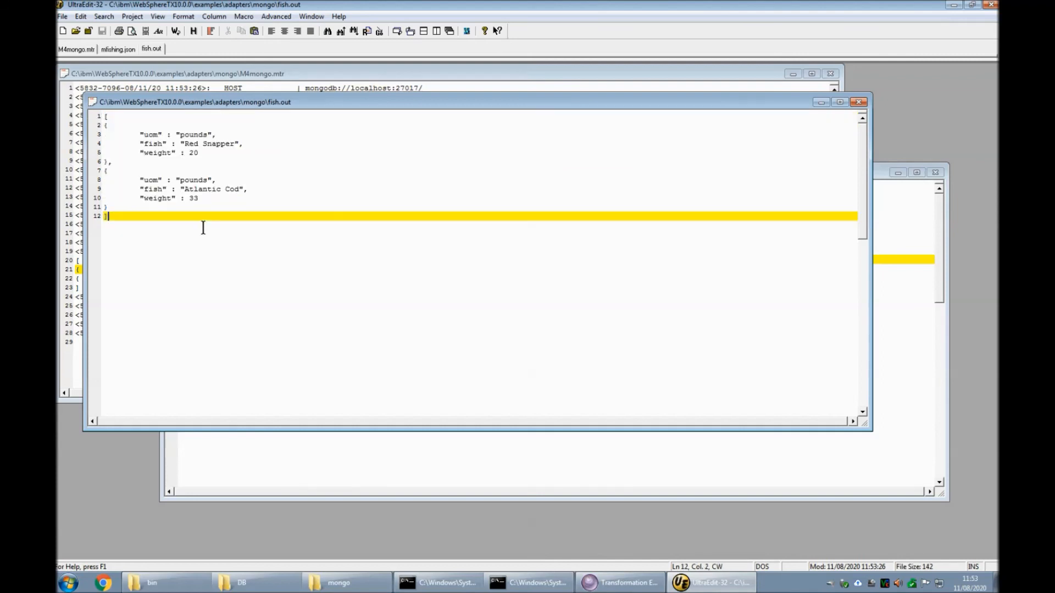